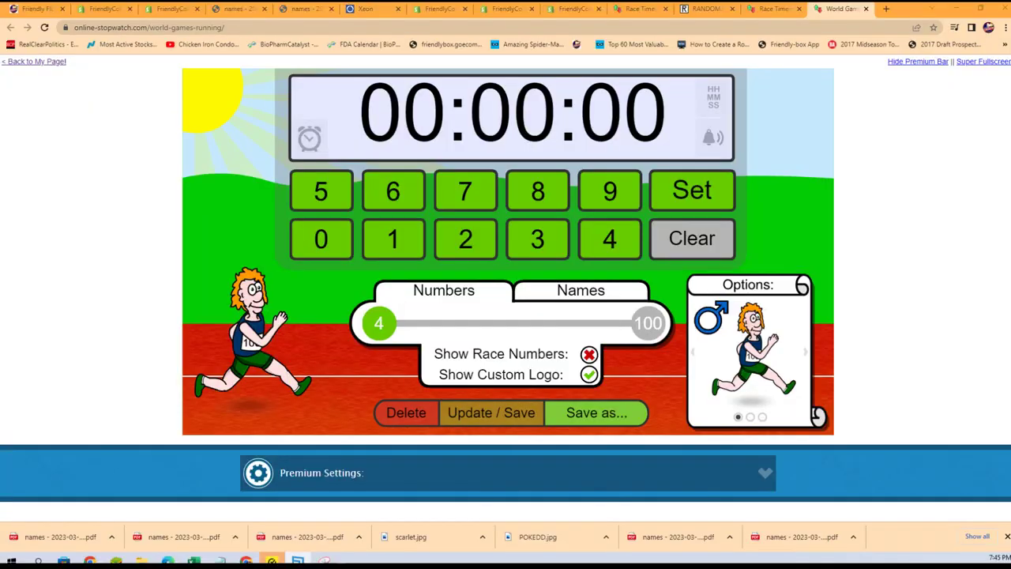
Set the race countdown to 30 seconds and empty the existing list of racer names
click(534, 249)
click(325, 241)
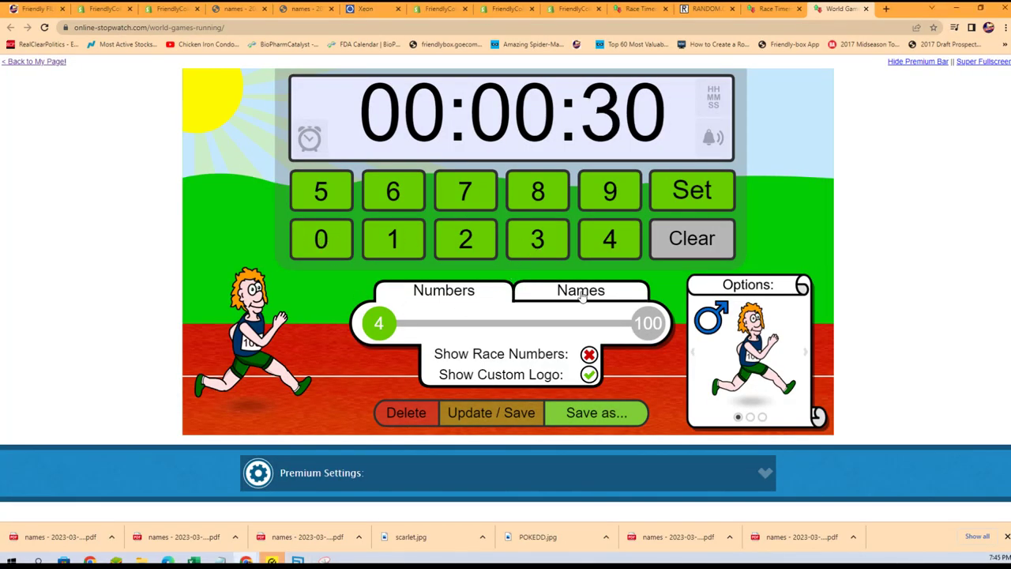
click(581, 295)
click(509, 326)
drag(442, 185, 381, 111)
key(BackSpace)
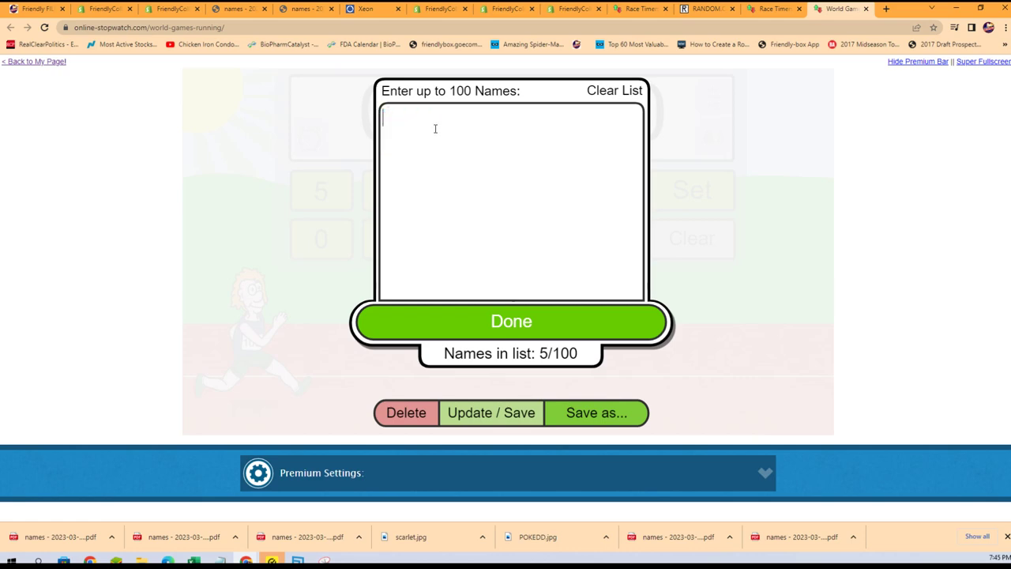
Copy the five names under the first heading in Notepad and enter them as the race's name list
click(219, 561)
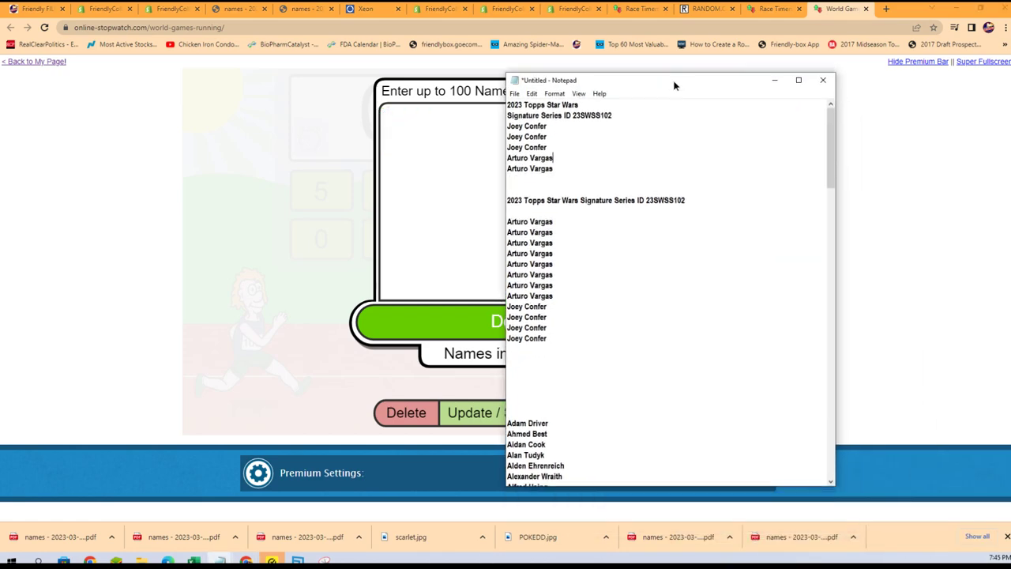
drag(583, 162, 531, 117)
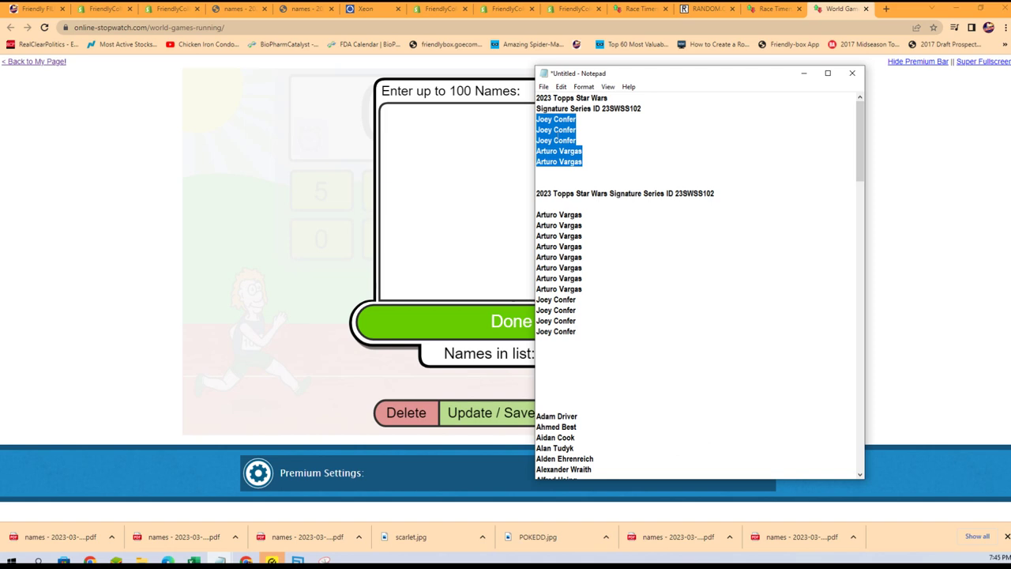
right_click(557, 133)
click(589, 170)
right_click(442, 127)
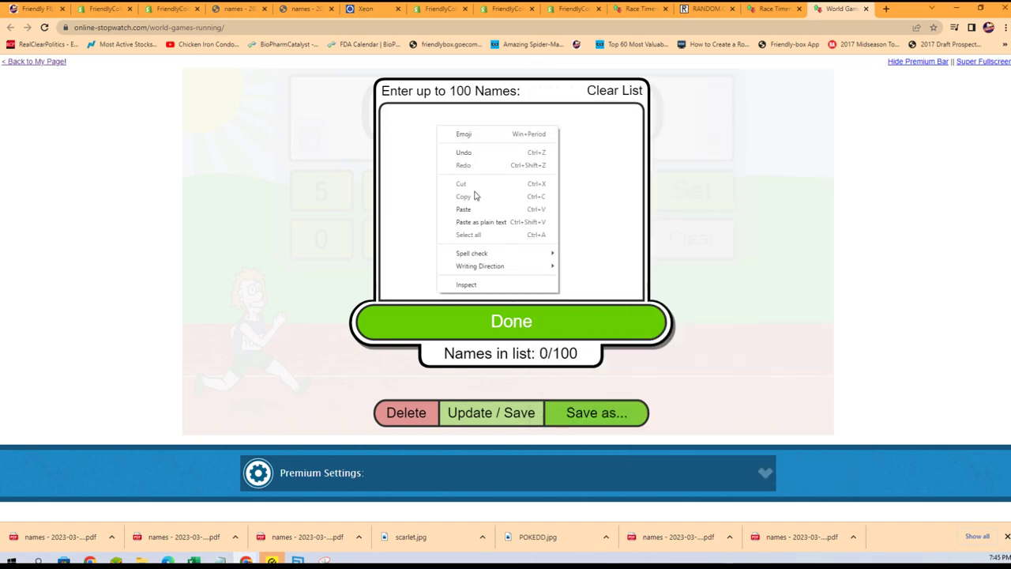
click(465, 208)
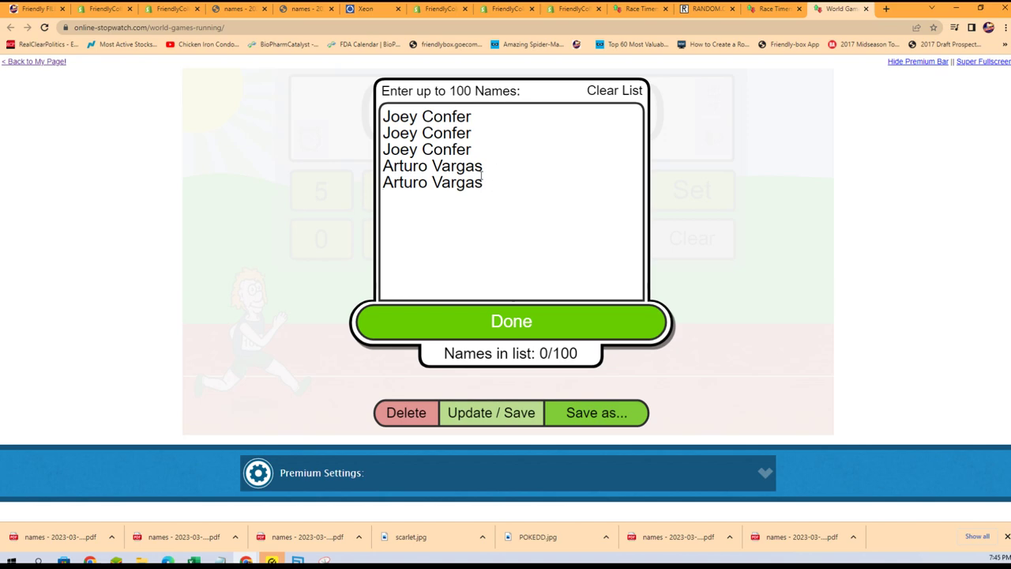
click(513, 321)
Load the race with the configured countdown and names, and shuffle the characters three times
click(672, 196)
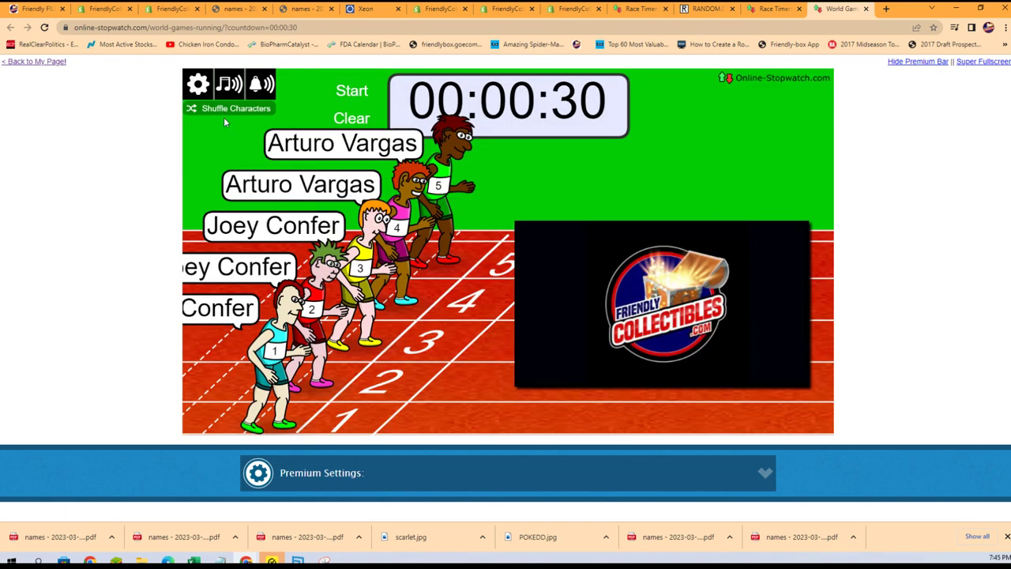
click(225, 114)
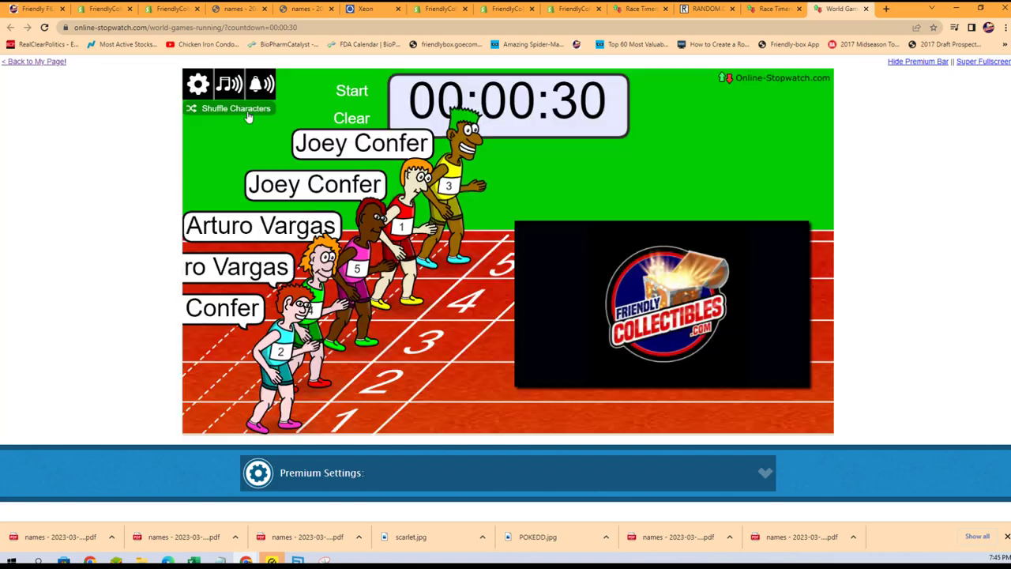
click(247, 115)
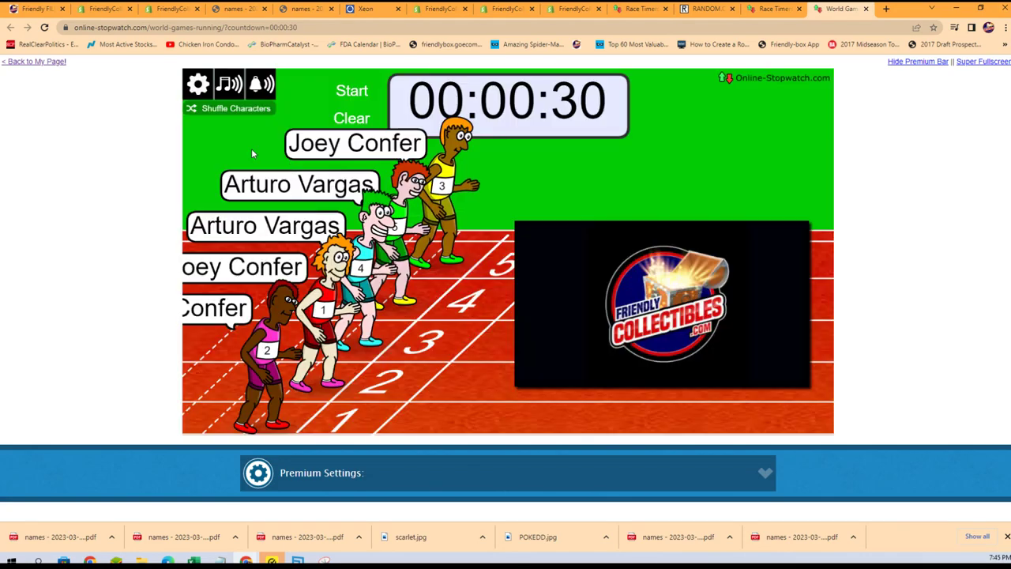
click(235, 108)
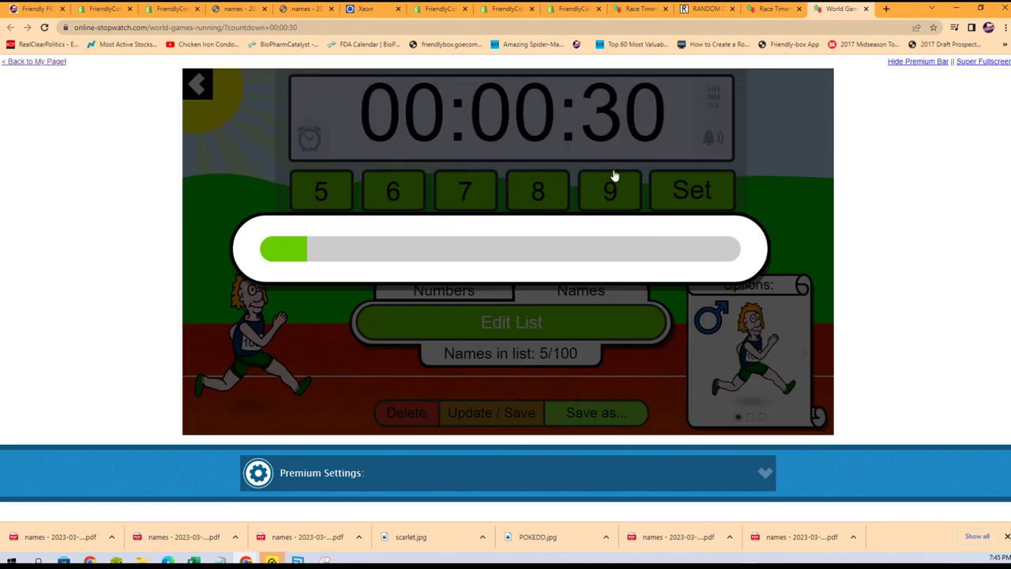
Run the race in super fullscreen and display the final standings when it ends
click(980, 61)
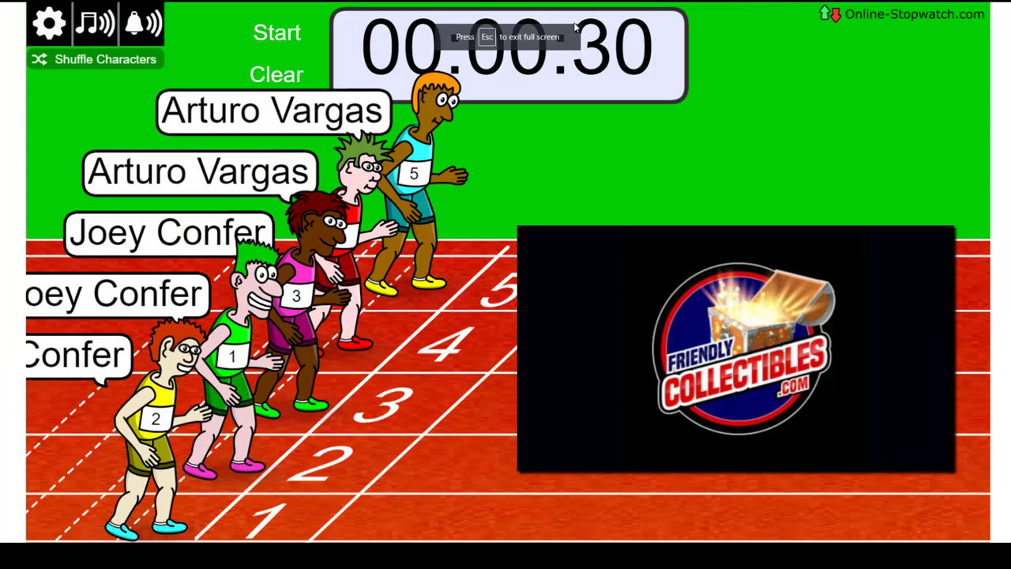
click(292, 51)
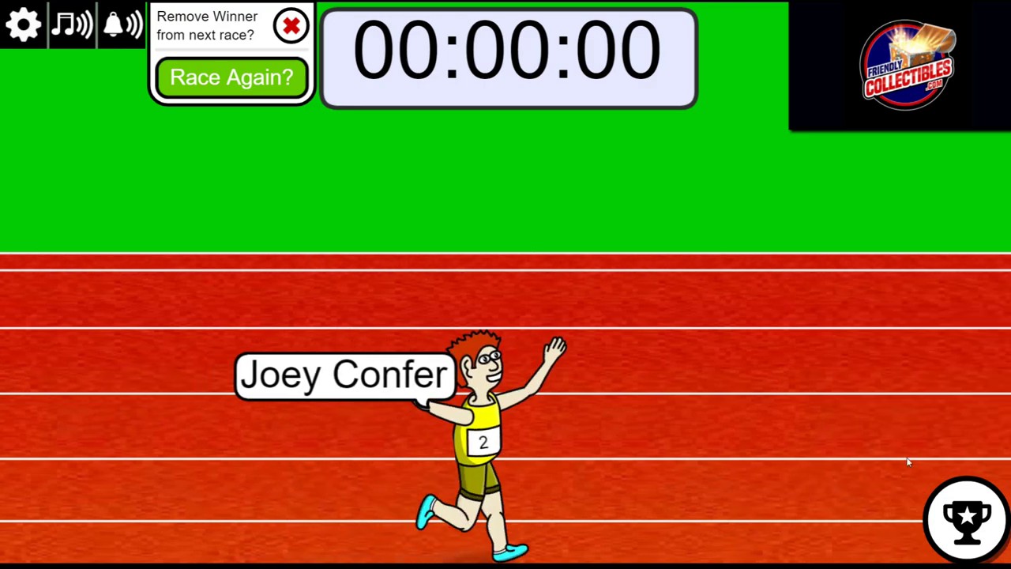
click(964, 515)
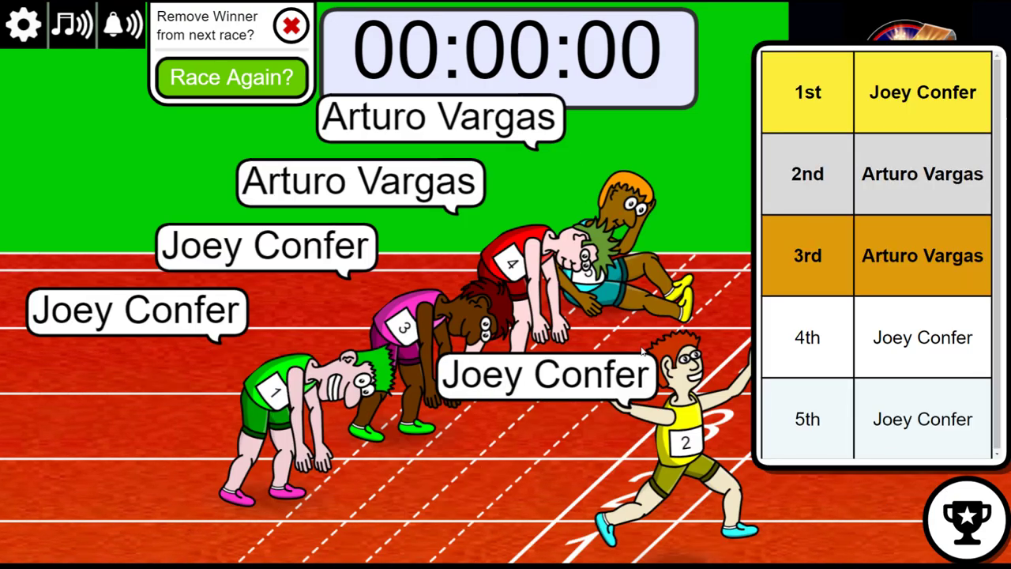
Copy the first-place racer's name from the final standings
drag(871, 94, 980, 96)
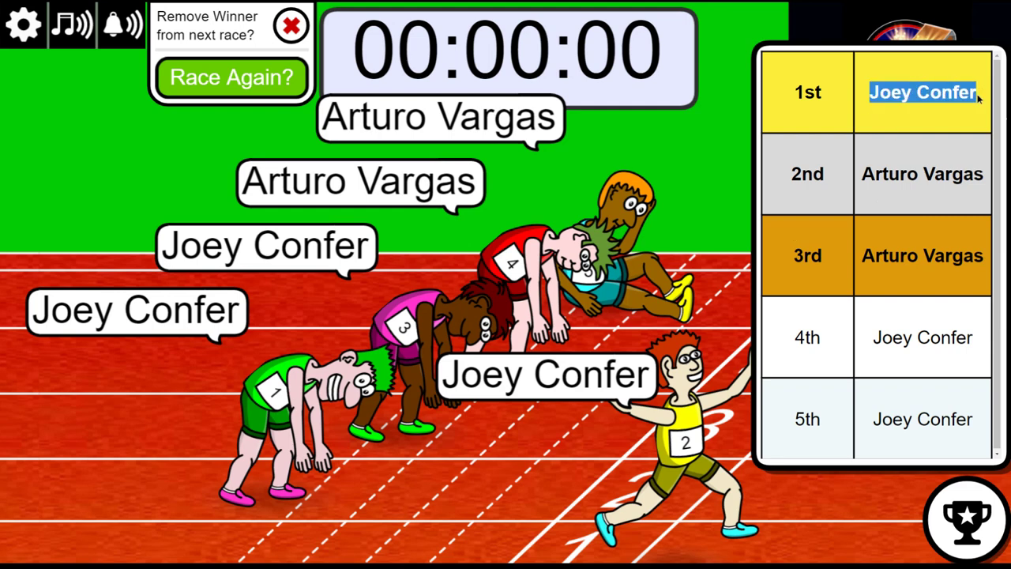
right_click(961, 92)
click(936, 99)
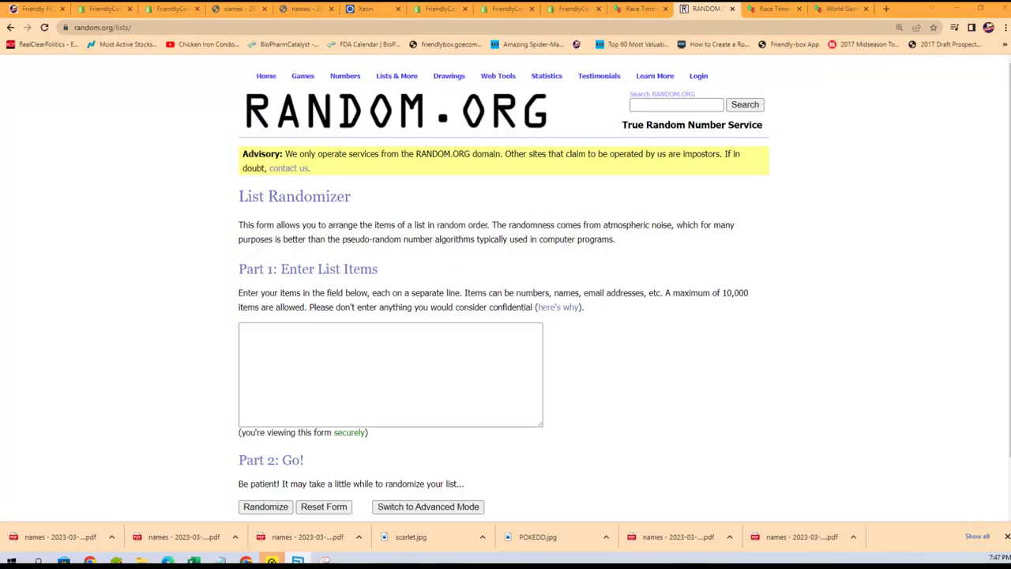
Place the blank Excel workbook and Notepad over the browser, and delete Notepad's first product heading with its five names
key(alt+Tab)
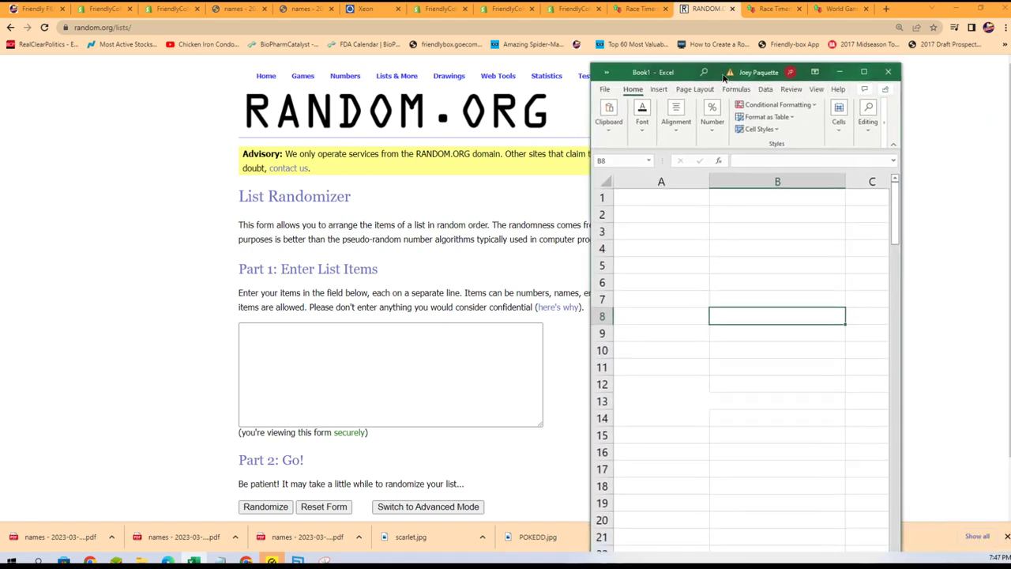
drag(721, 69, 713, 6)
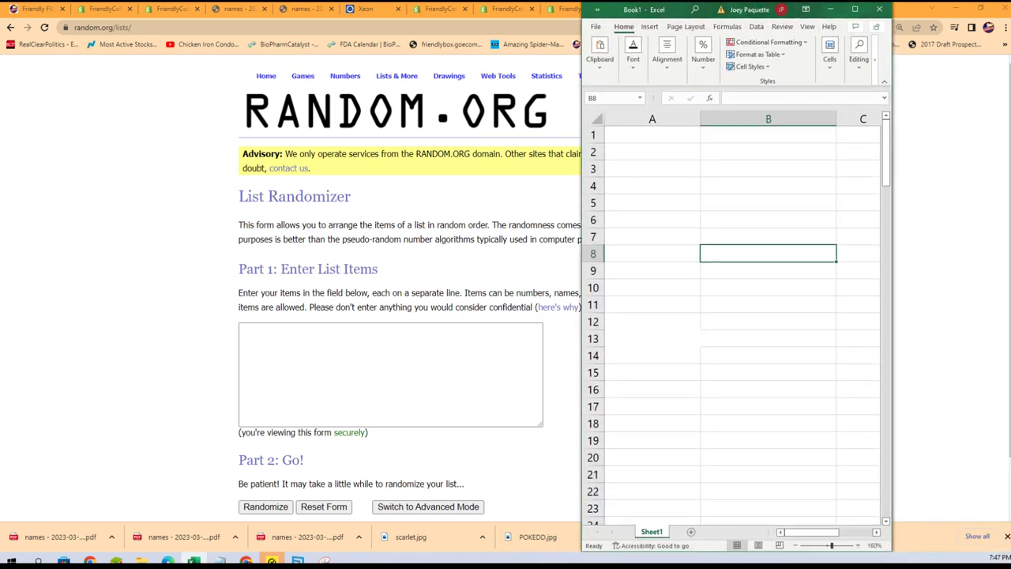
key(alt+Tab)
drag(862, 170, 751, 119)
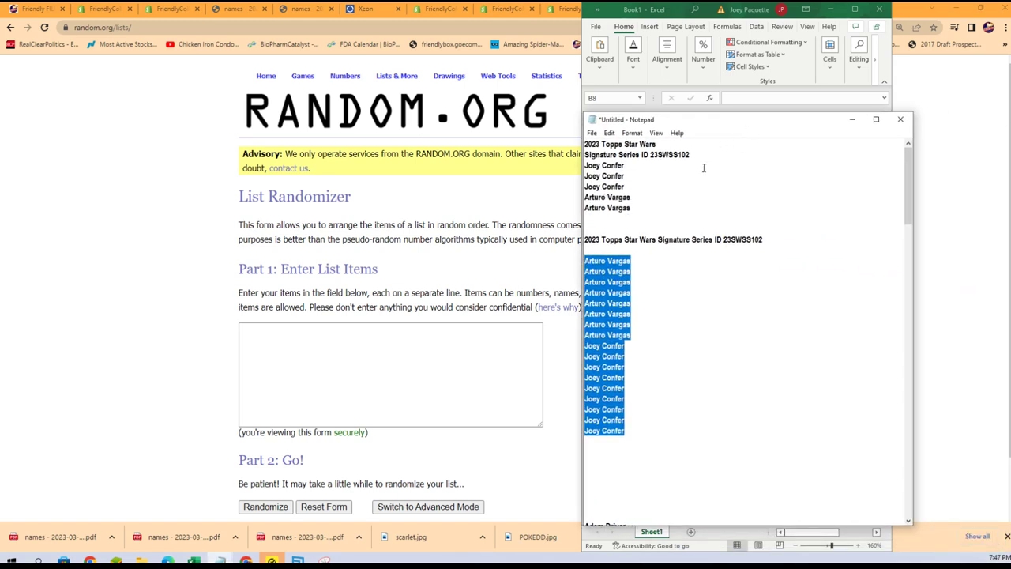
drag(642, 210, 574, 143)
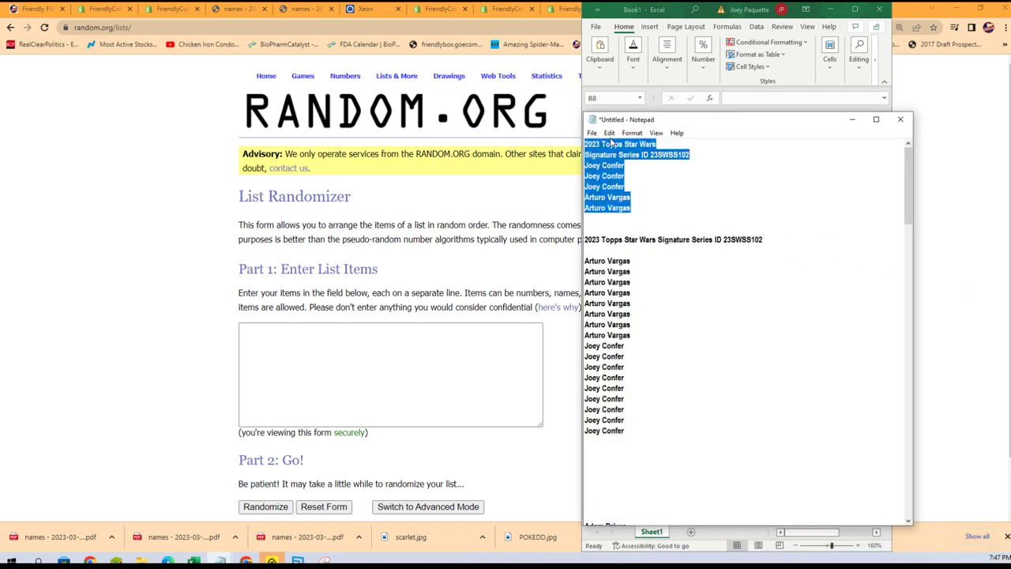
key(Delete)
Copy the block of names under the remaining Star Wars heading and paste it repeatedly below until there are eight sets
drag(641, 365, 586, 196)
right_click(609, 234)
click(636, 267)
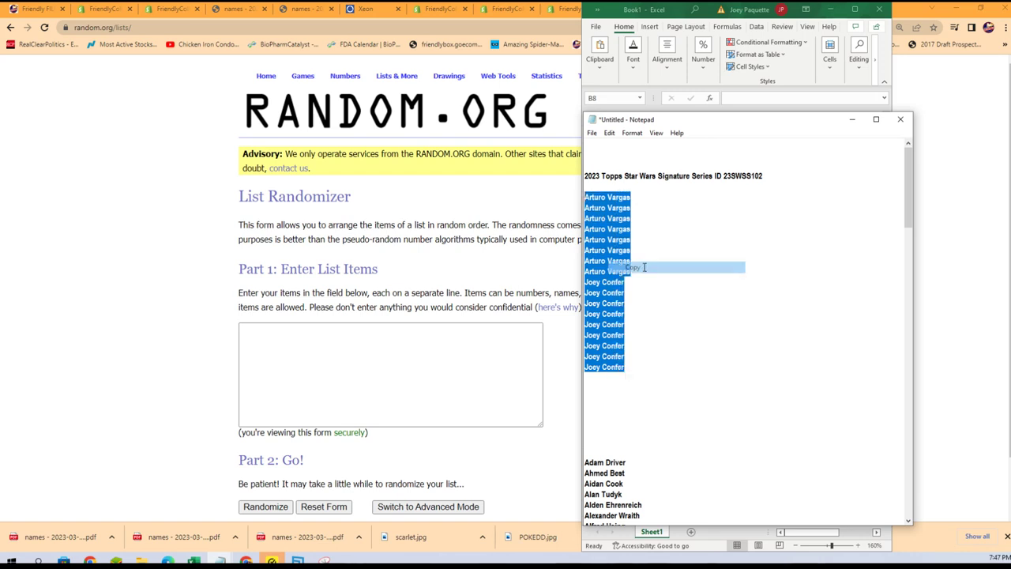
click(631, 367)
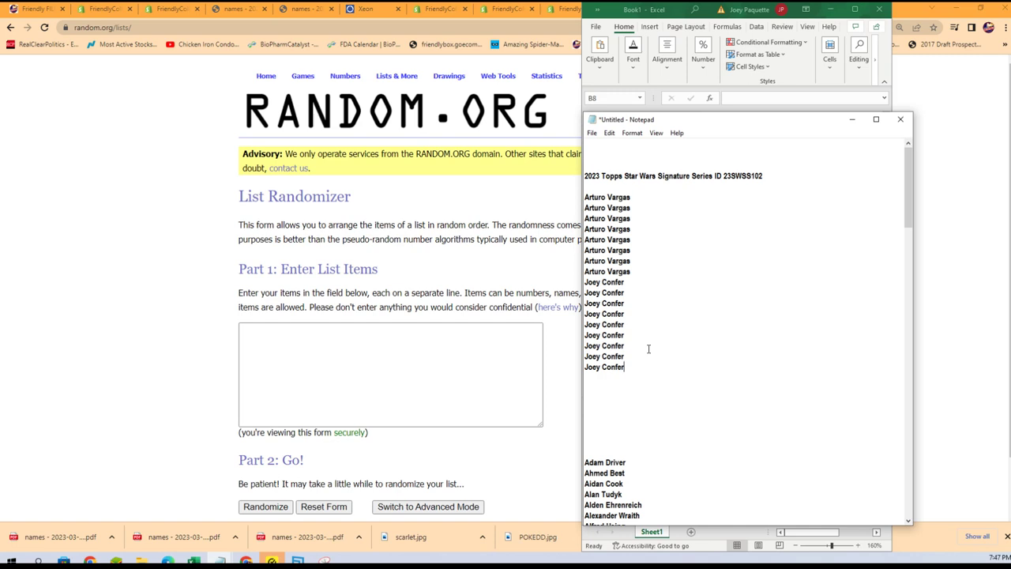
key(Return)
key(ctrl+v)
key(Return)
key(ctrl+v)
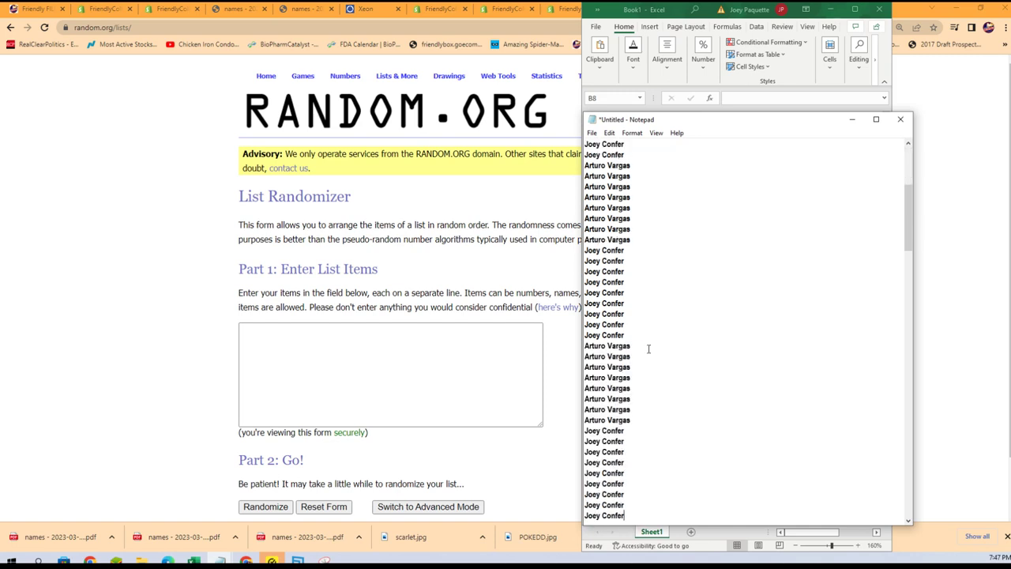
key(Return)
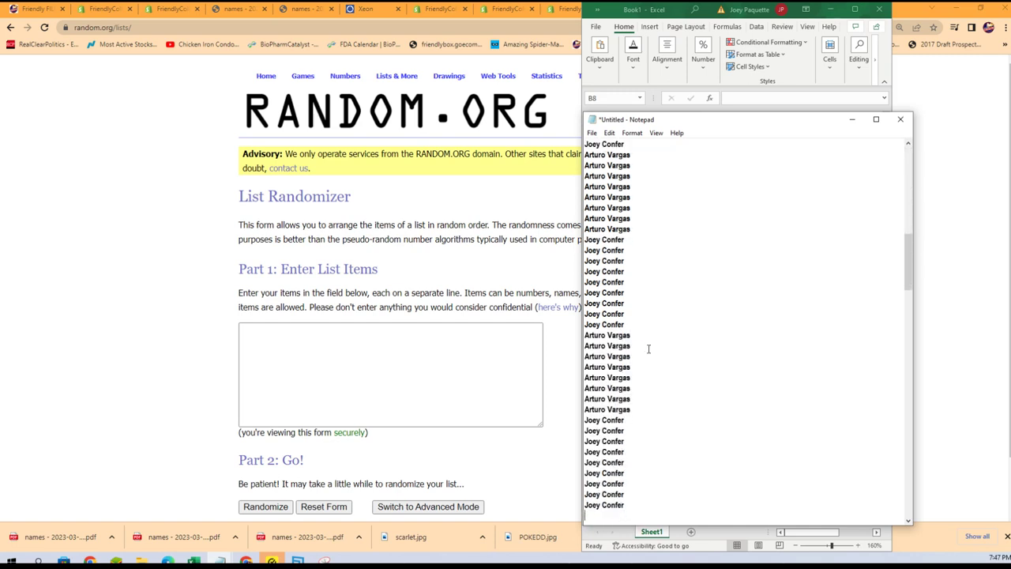
key(ctrl+v)
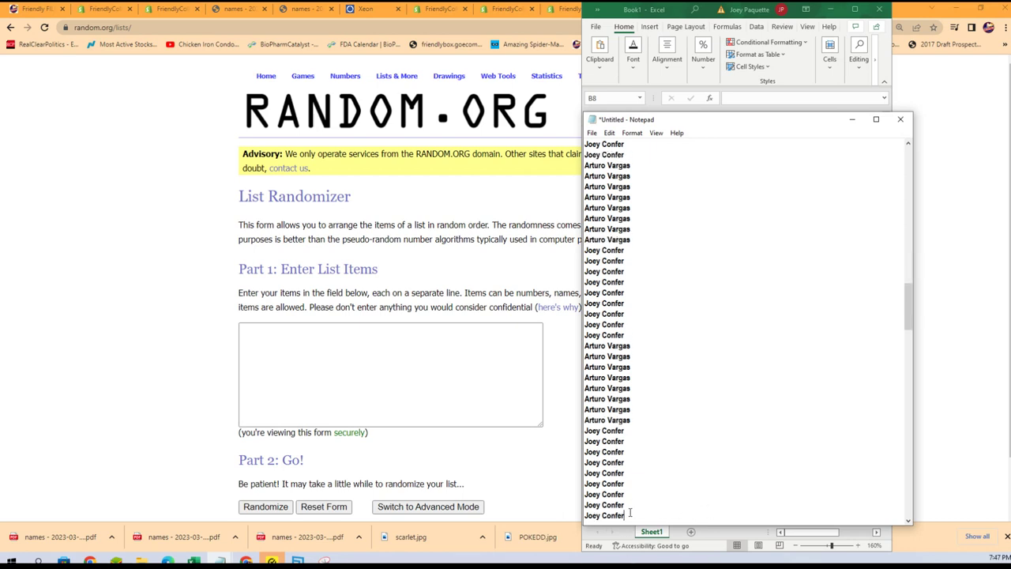
Copy the whole extended name list from Notepad into the RANDOM.ORG List Randomizer's items field
drag(630, 512, 586, 196)
right_click(609, 207)
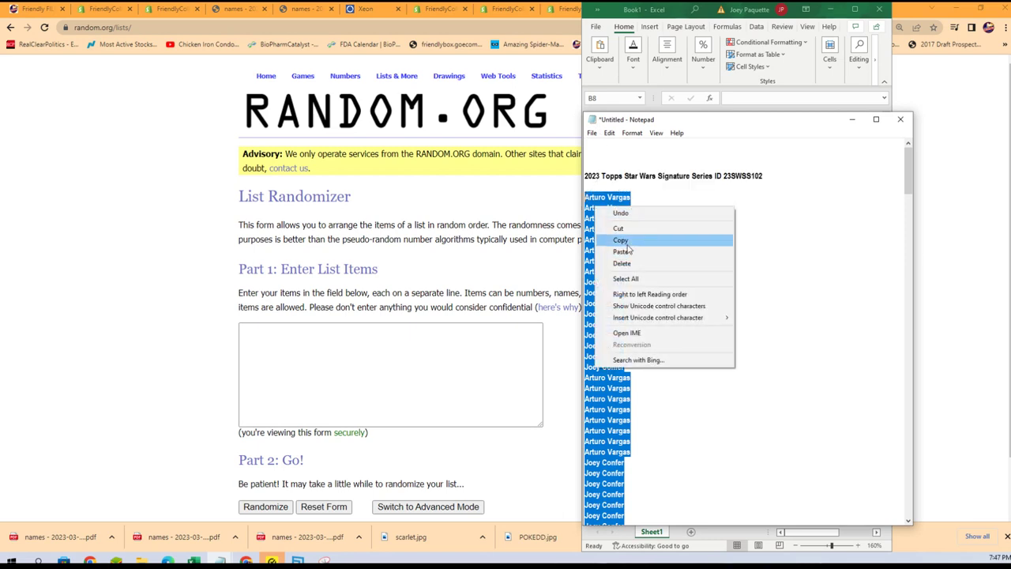
click(623, 240)
click(386, 347)
right_click(384, 351)
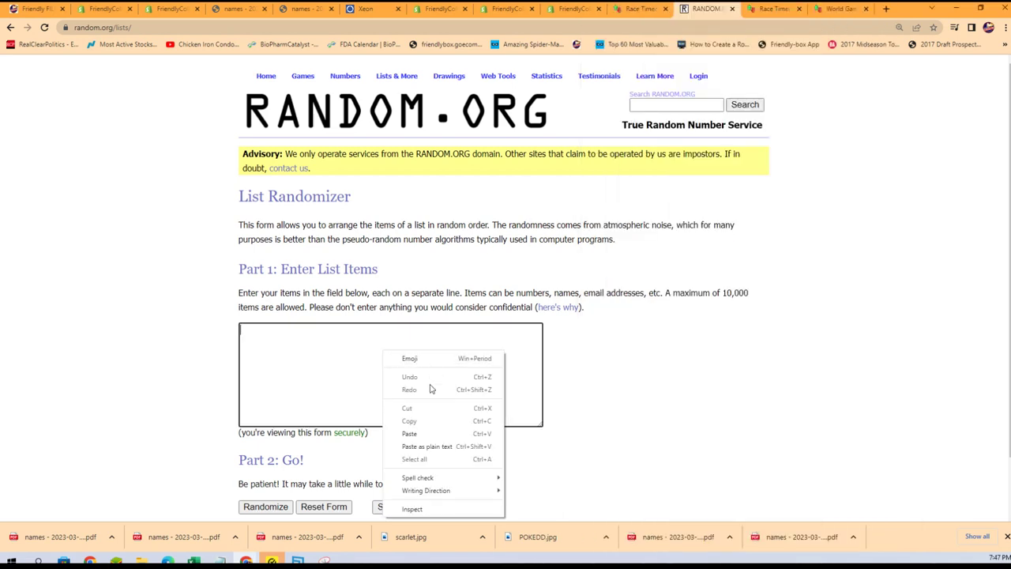
click(413, 433)
Randomize the pasted list of names seven times in total
scroll(612, 384, down, 1)
click(261, 443)
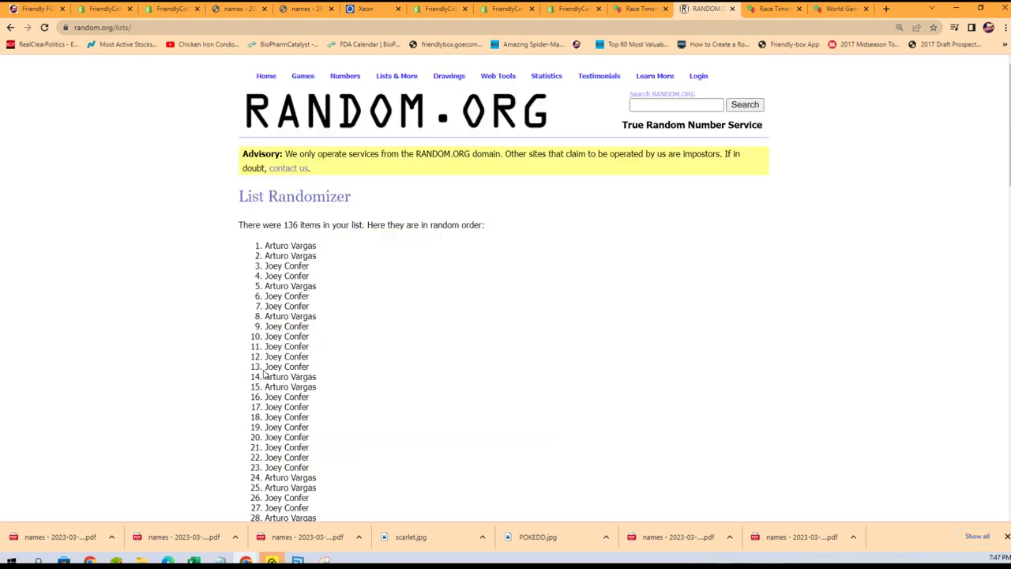
scroll(356, 250, down, 15)
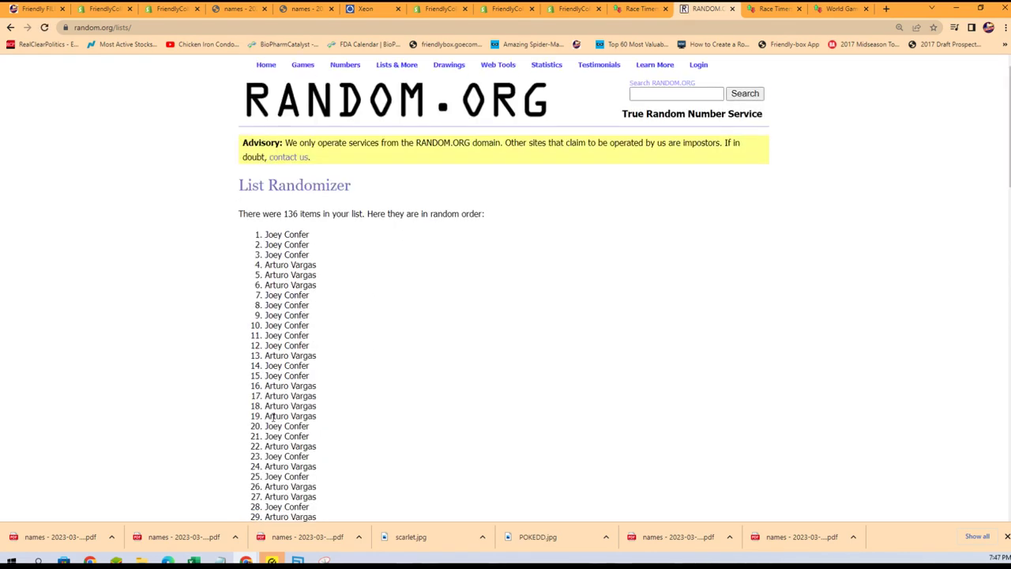
scroll(252, 444, down, 15)
click(252, 441)
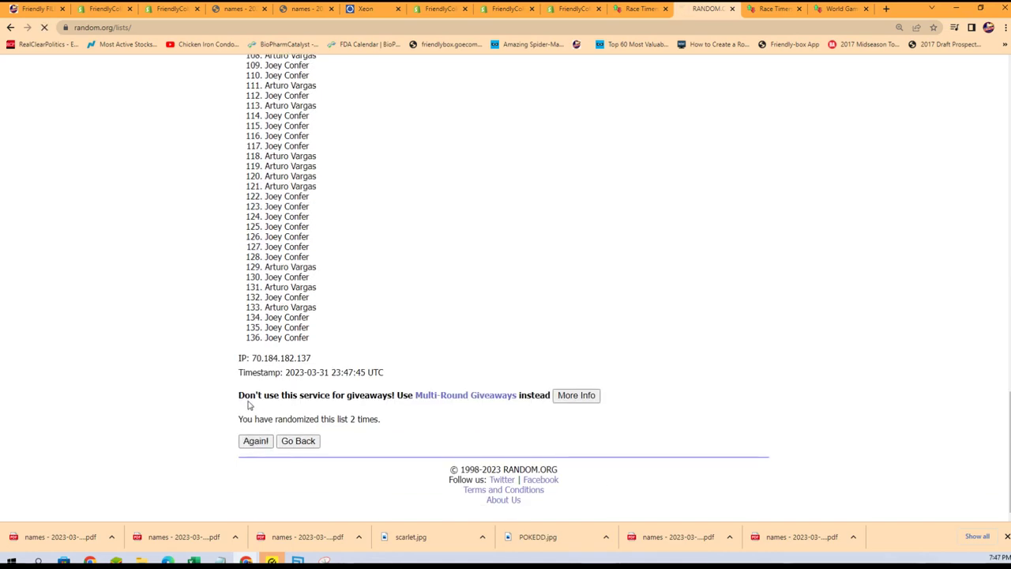
scroll(237, 443, down, 15)
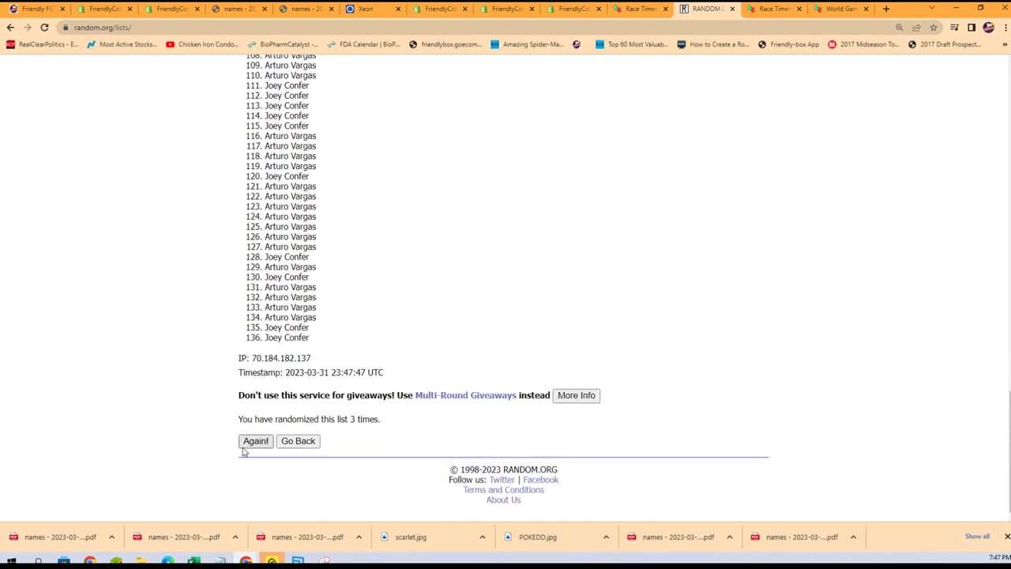
scroll(246, 441, down, 15)
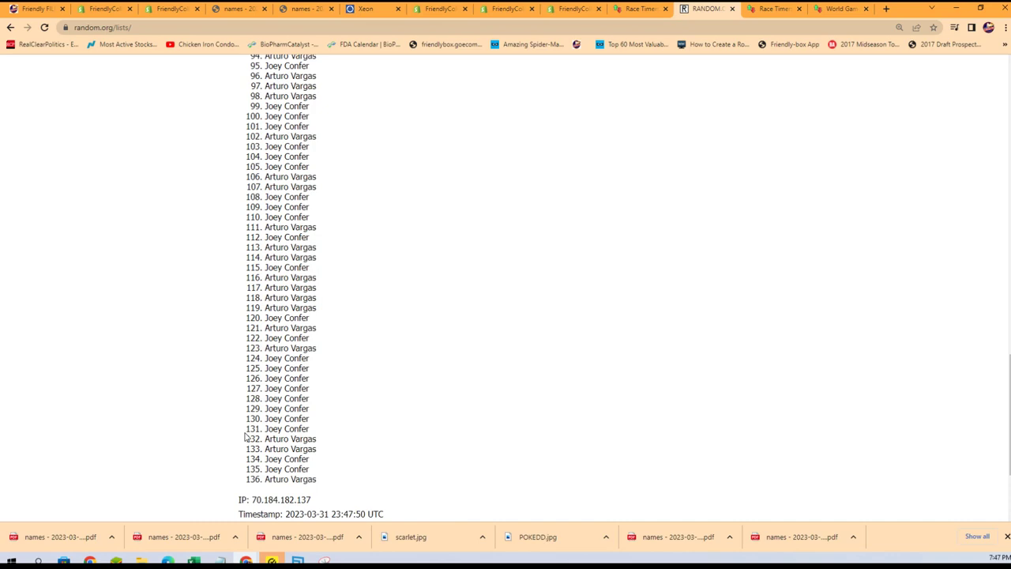
scroll(248, 443, down, 15)
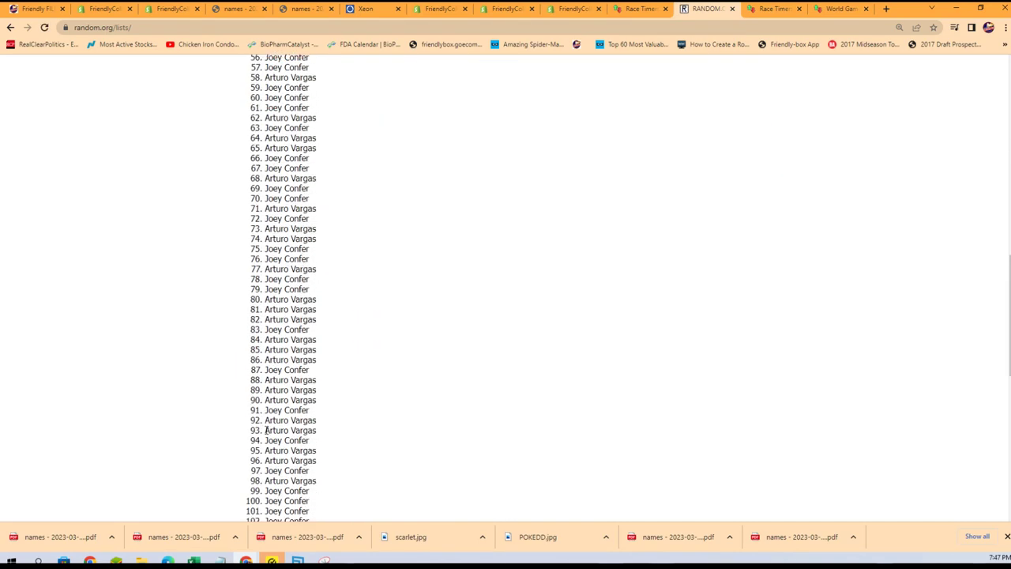
click(249, 444)
scroll(237, 443, down, 15)
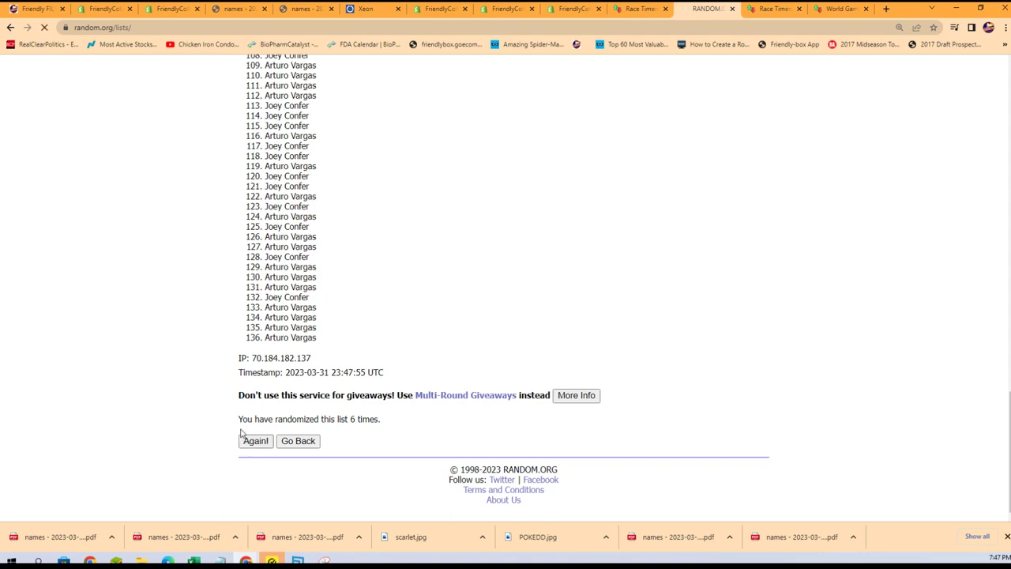
Copy the whole randomized list of 136 participant names from the List Randomizer results
scroll(278, 244, down, 2)
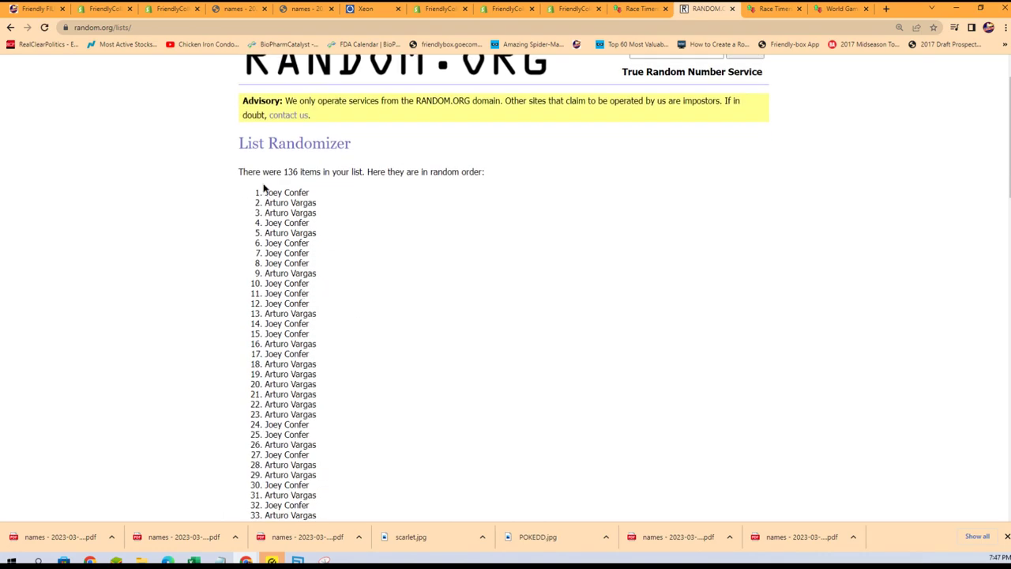
drag(265, 187, 330, 338)
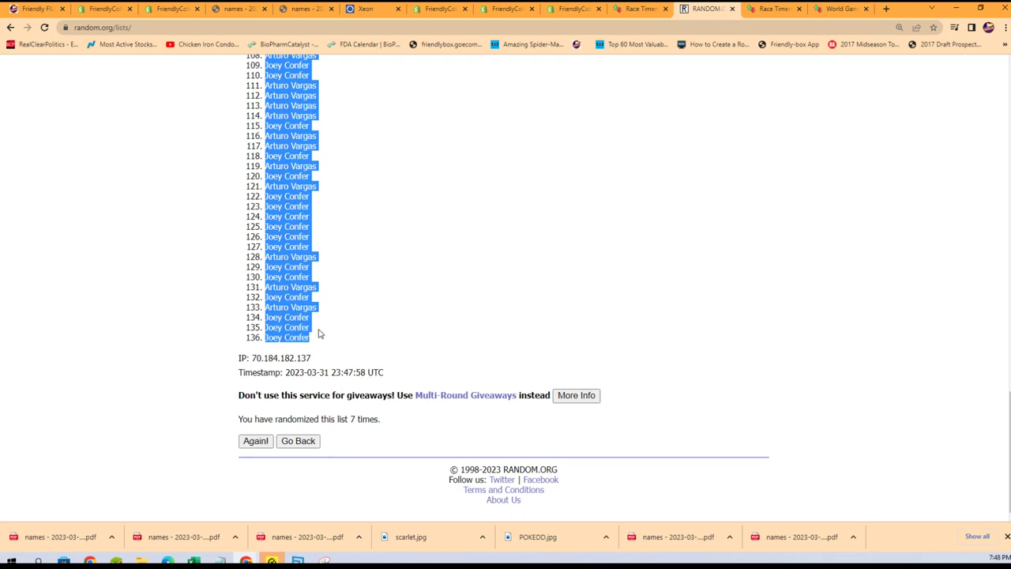
right_click(303, 314)
click(320, 320)
scroll(377, 422, up, 12)
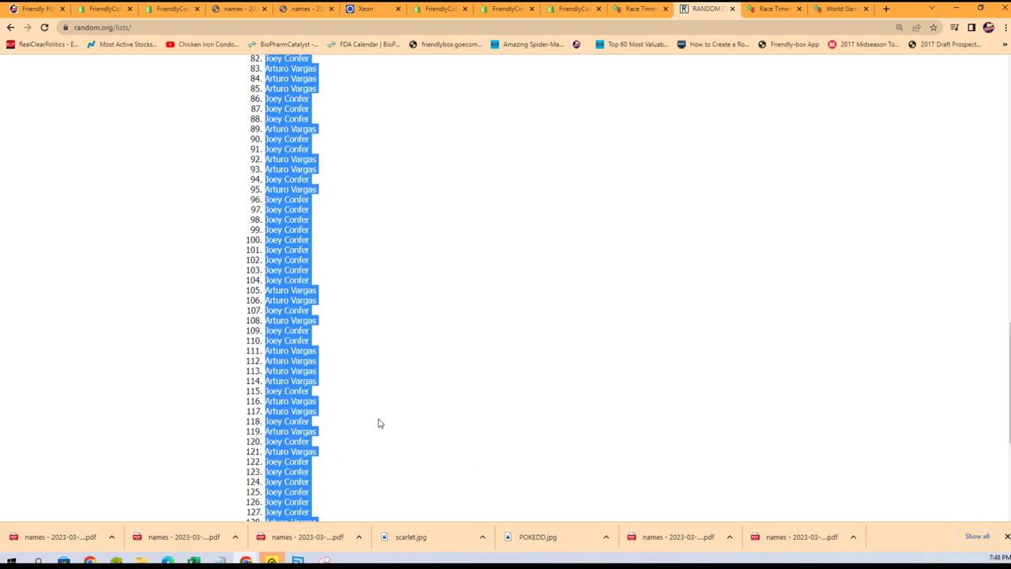
scroll(358, 403, up, 3)
scroll(358, 399, down, 1)
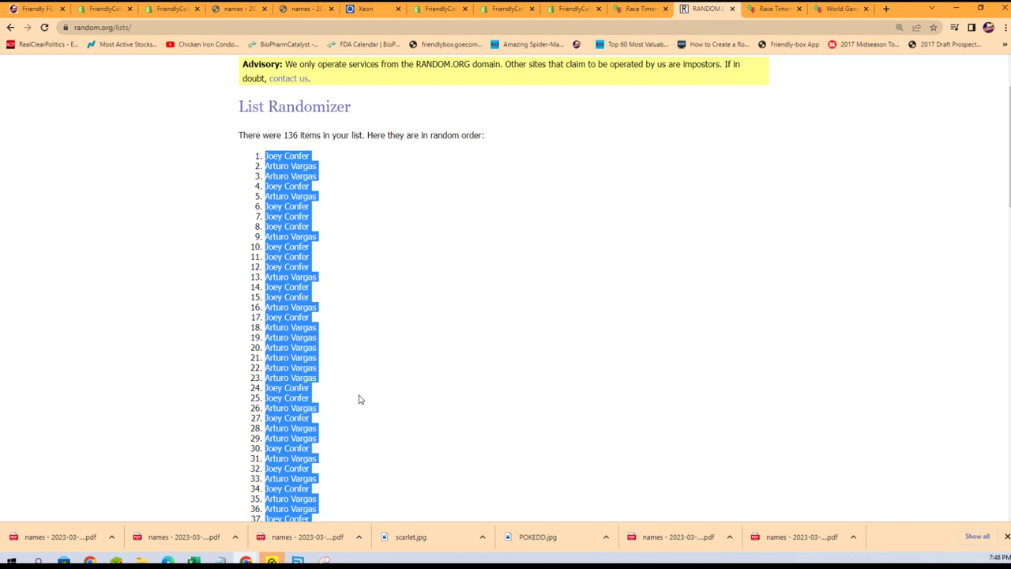
Paste the copied participant names as plain text into column A of the Excel workbook from A1, and look through them
key(alt+Tab)
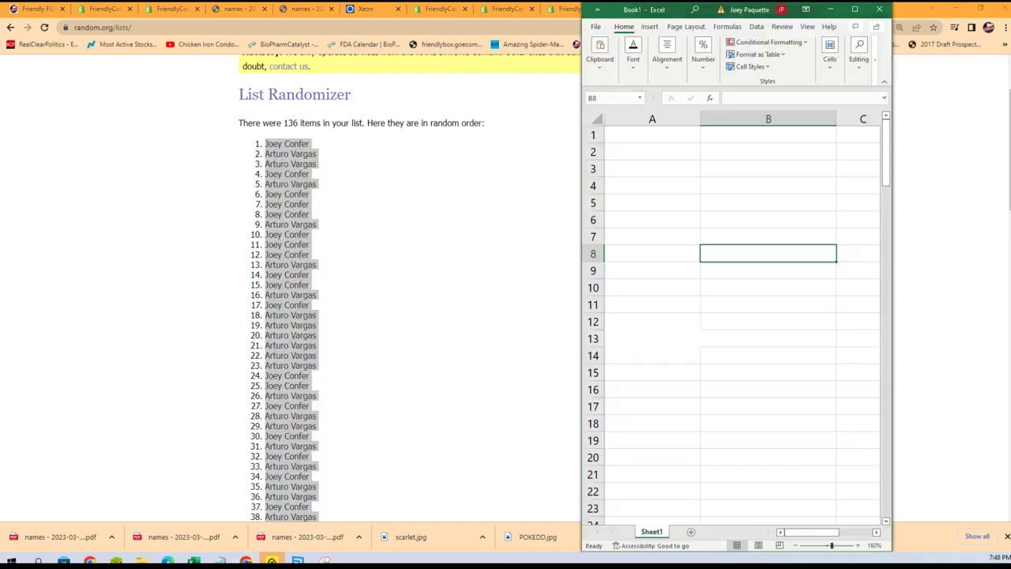
right_click(622, 136)
click(657, 210)
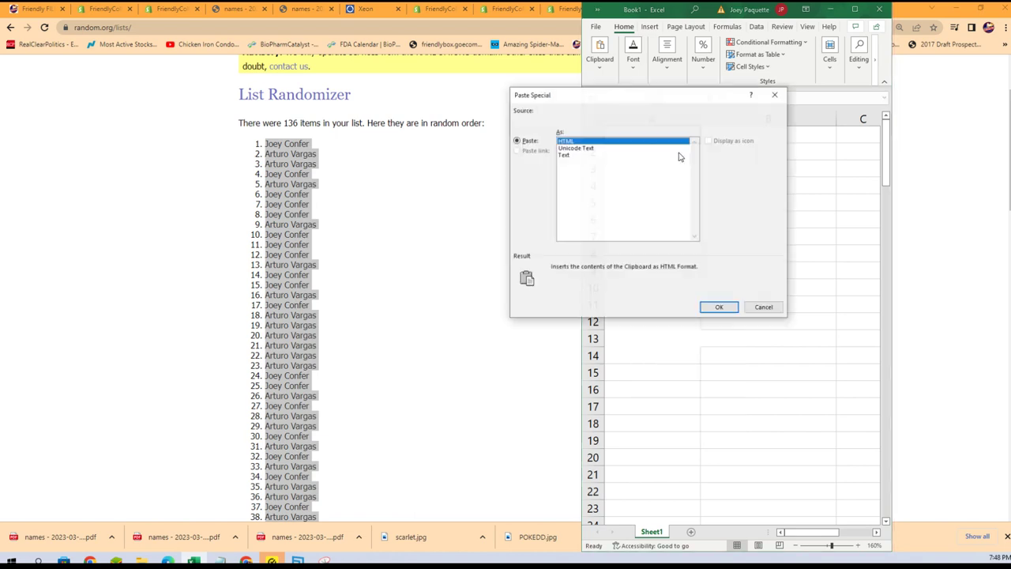
click(570, 155)
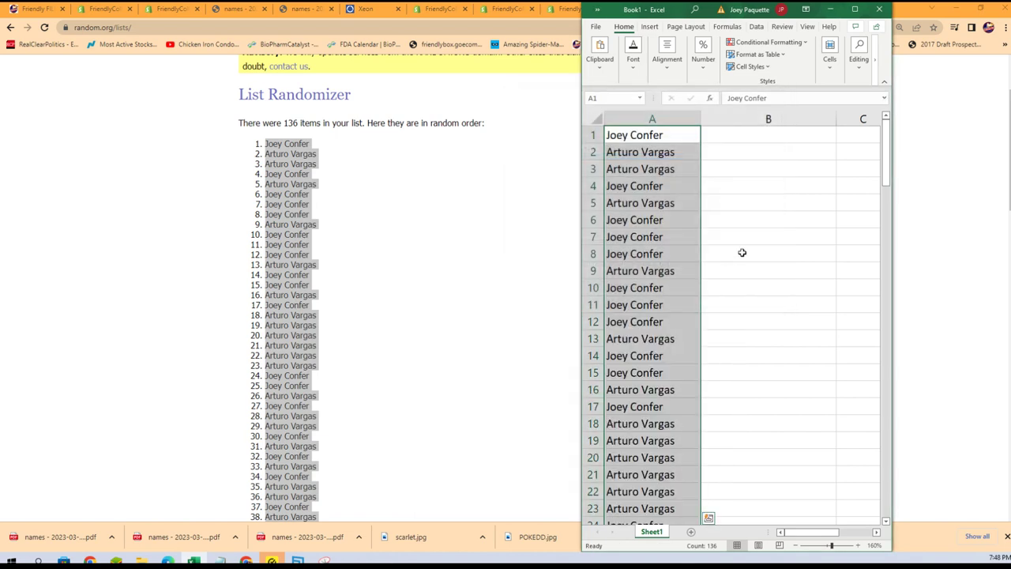
drag(711, 11, 485, 5)
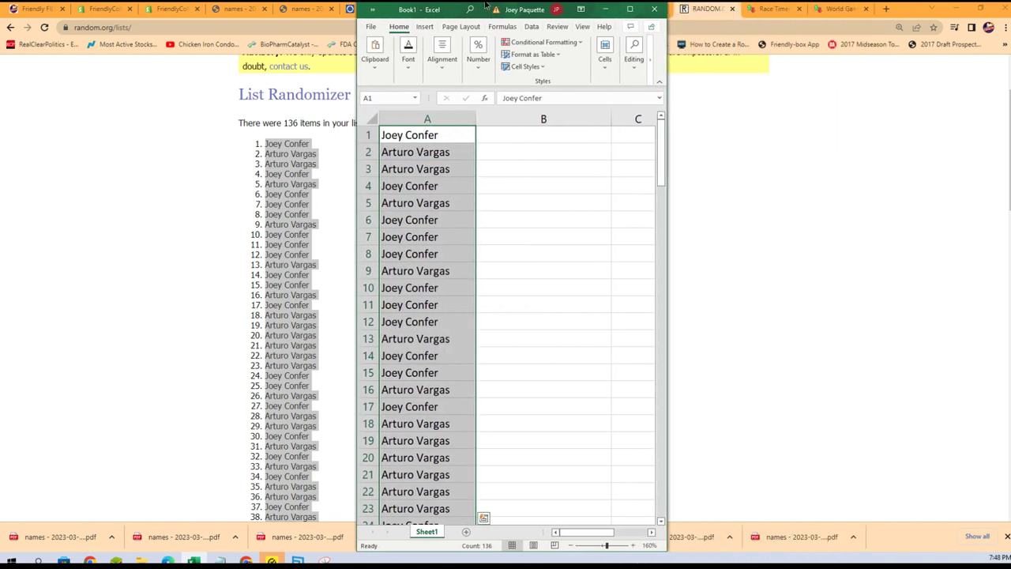
scroll(492, 364, down, 4)
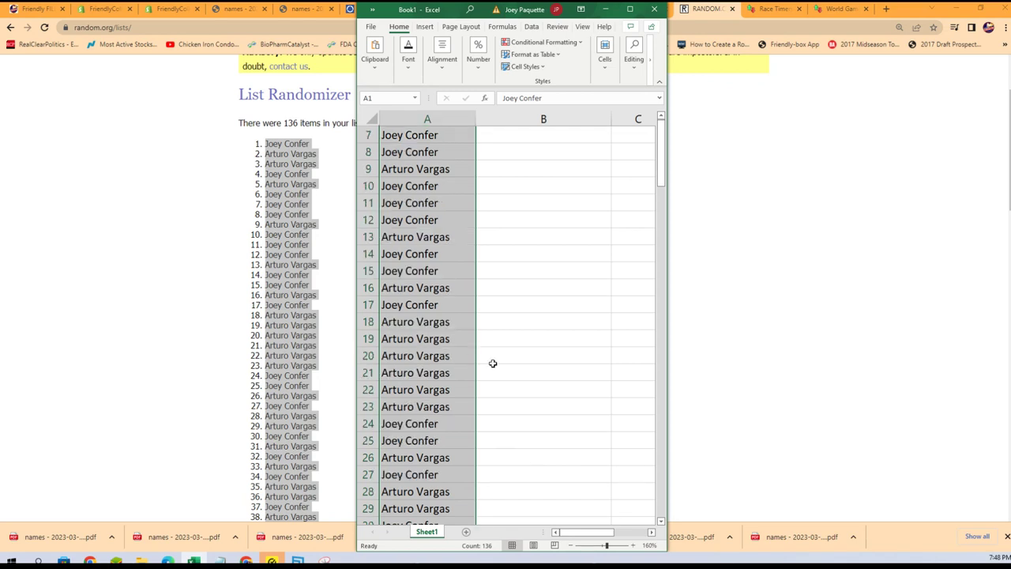
scroll(471, 342, down, 5)
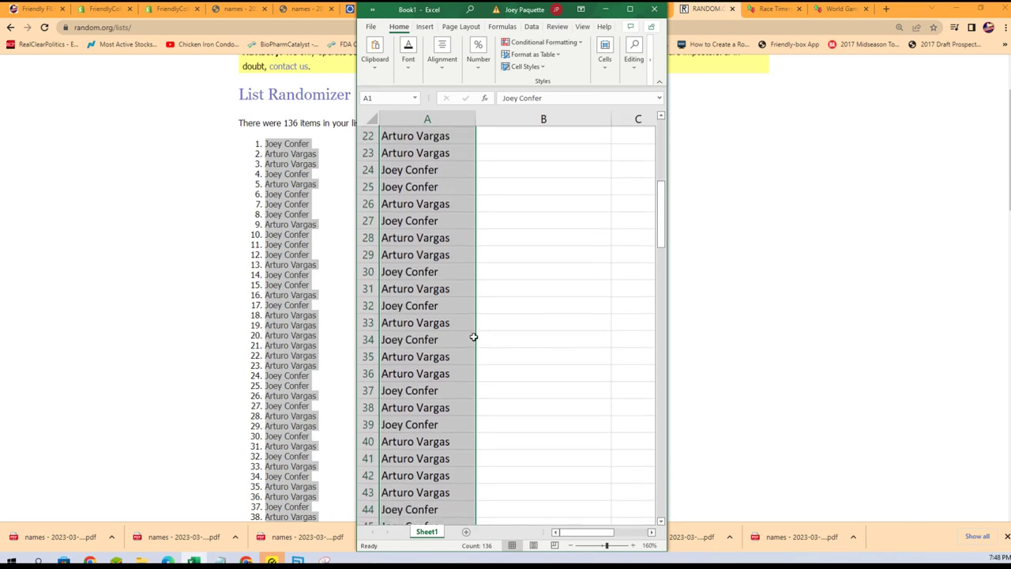
scroll(451, 447, up, 9)
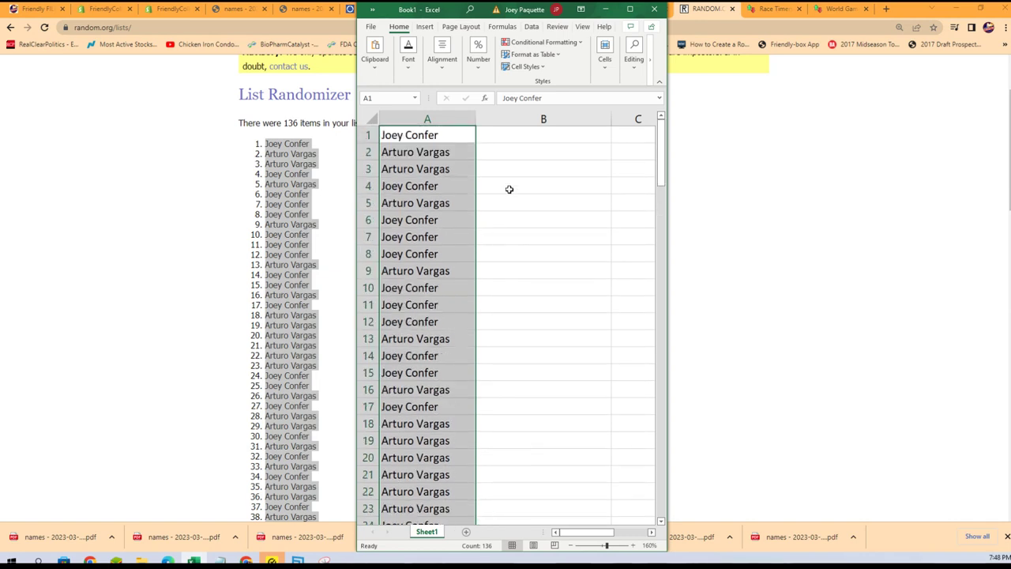
click(493, 143)
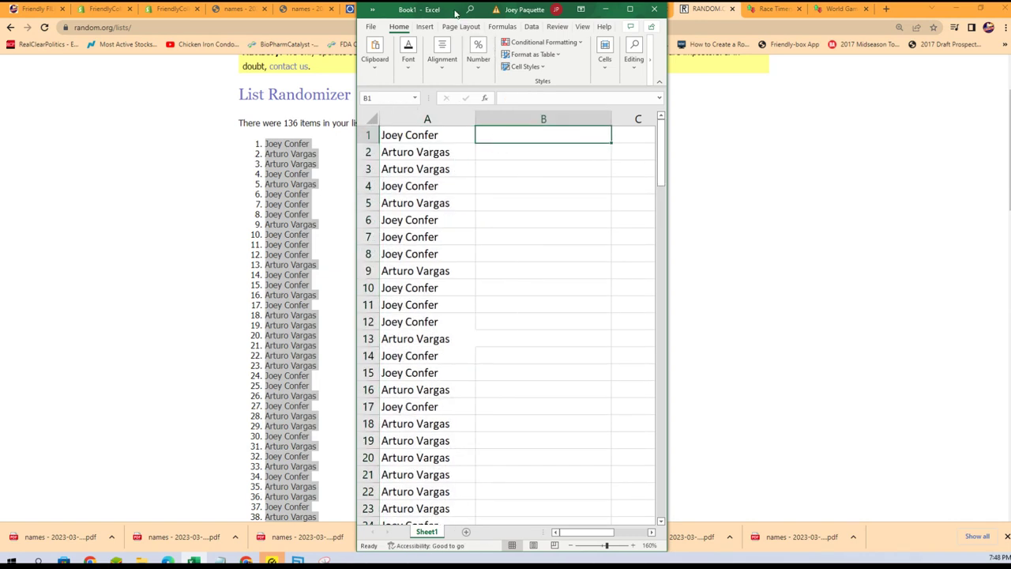
Move the workbook window away from the page's navigation and open a blank List Randomizer form
drag(433, 11, 643, 11)
scroll(392, 163, up, 2)
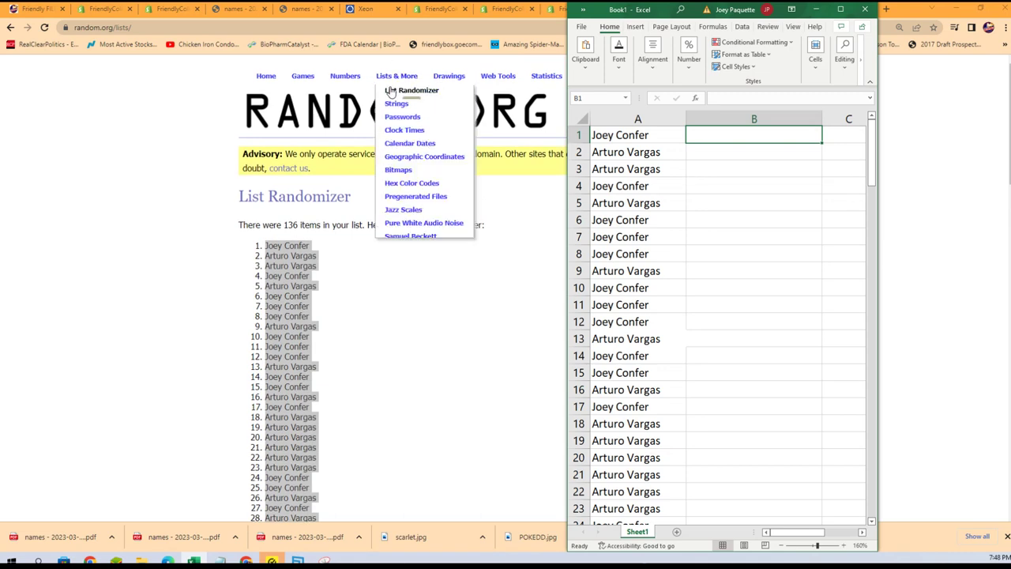
click(391, 94)
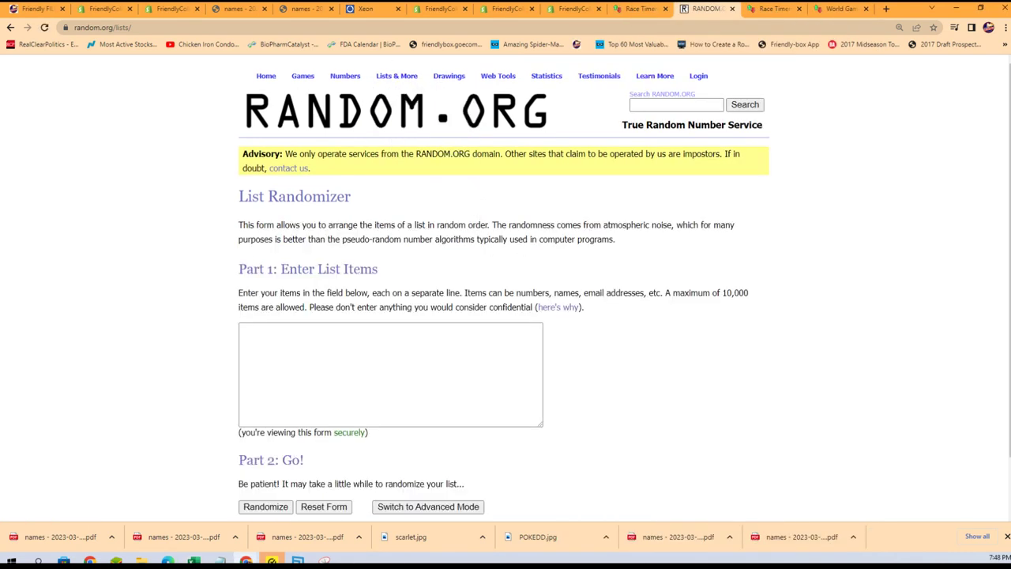
Copy the actor list from Adam Driver to Warwick Davis/Werner Herzog in Notepad into the List Randomizer's items field
key(alt+Tab)
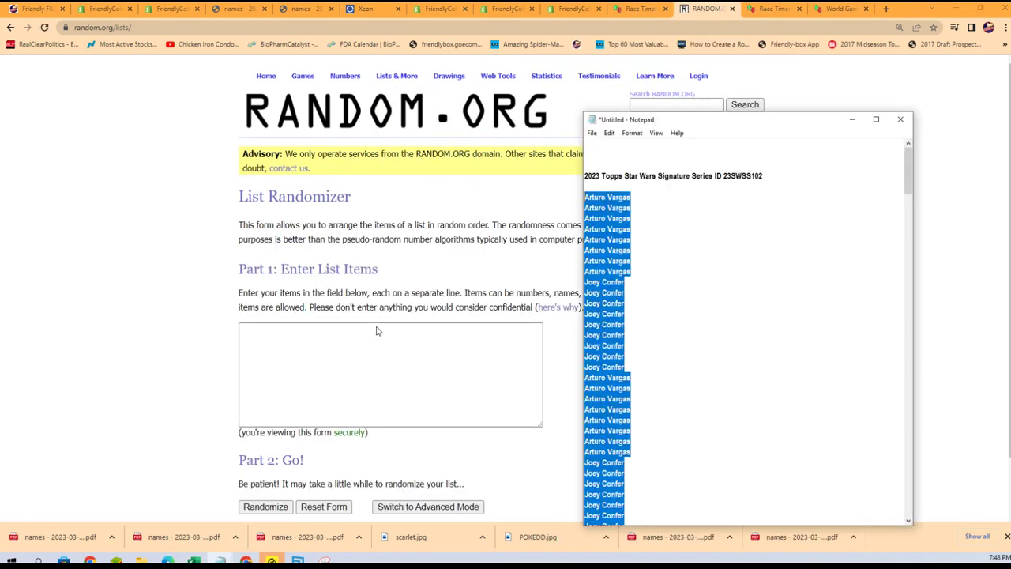
scroll(702, 266, down, 5)
drag(909, 187, 947, 515)
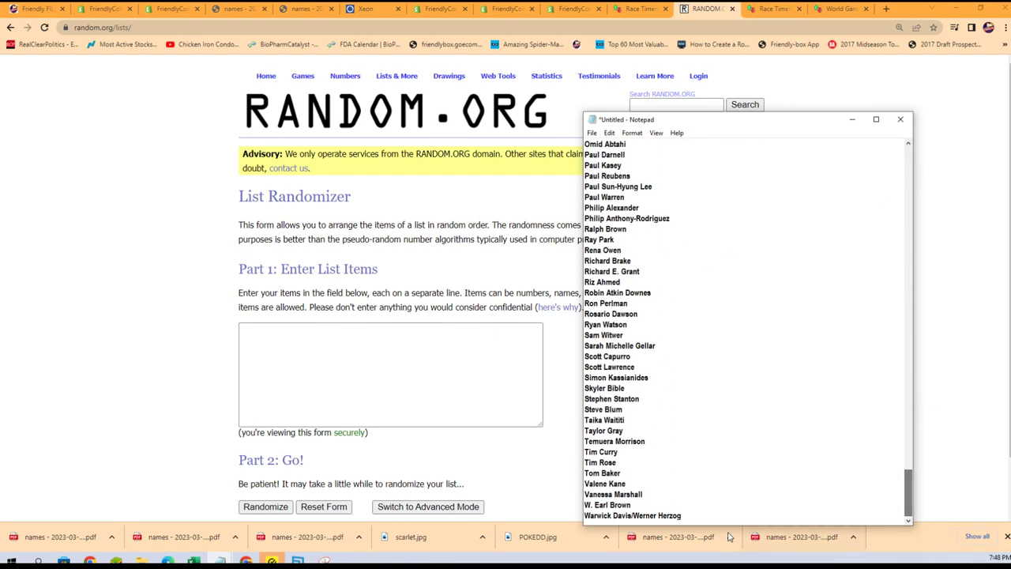
drag(673, 515, 628, 271)
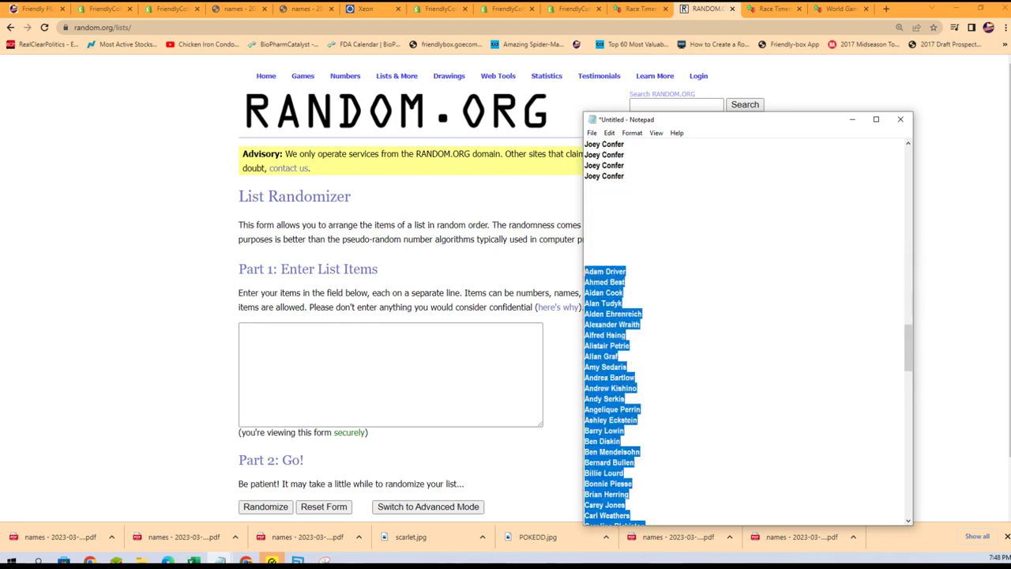
right_click(629, 272)
click(620, 321)
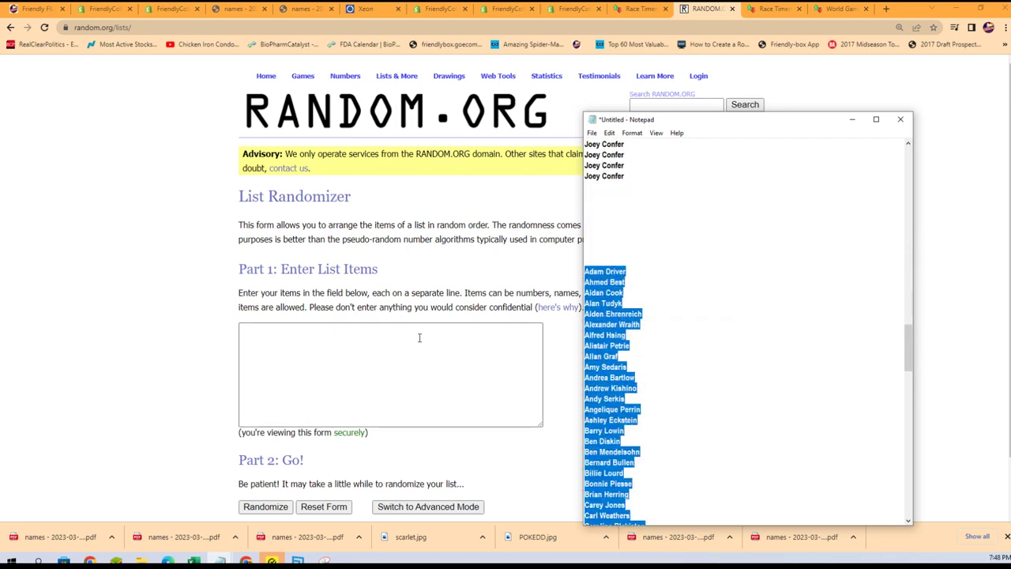
click(412, 340)
right_click(413, 339)
click(447, 423)
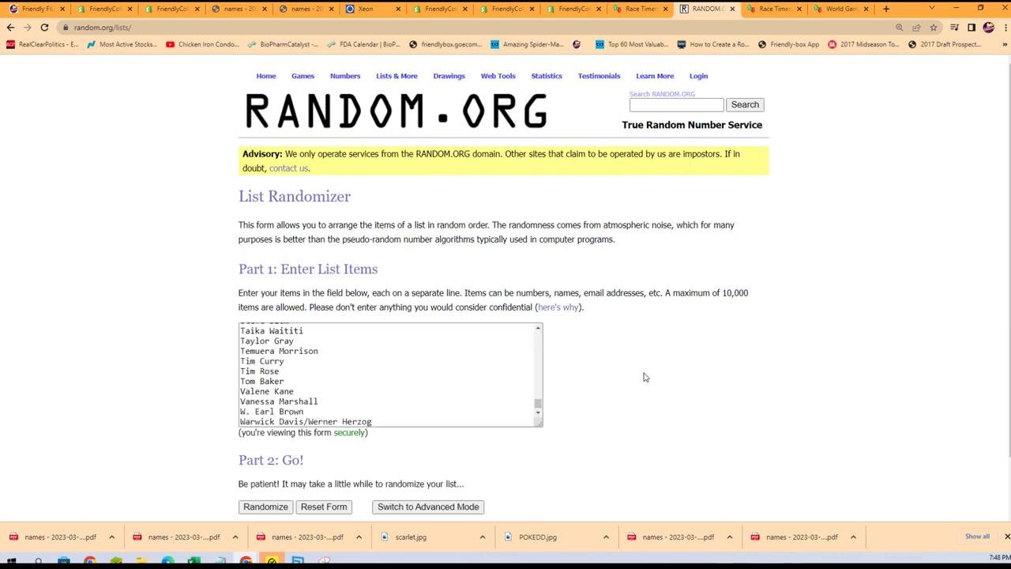
Randomize the pasted actor list seven times in total
click(266, 506)
scroll(521, 410, down, 13)
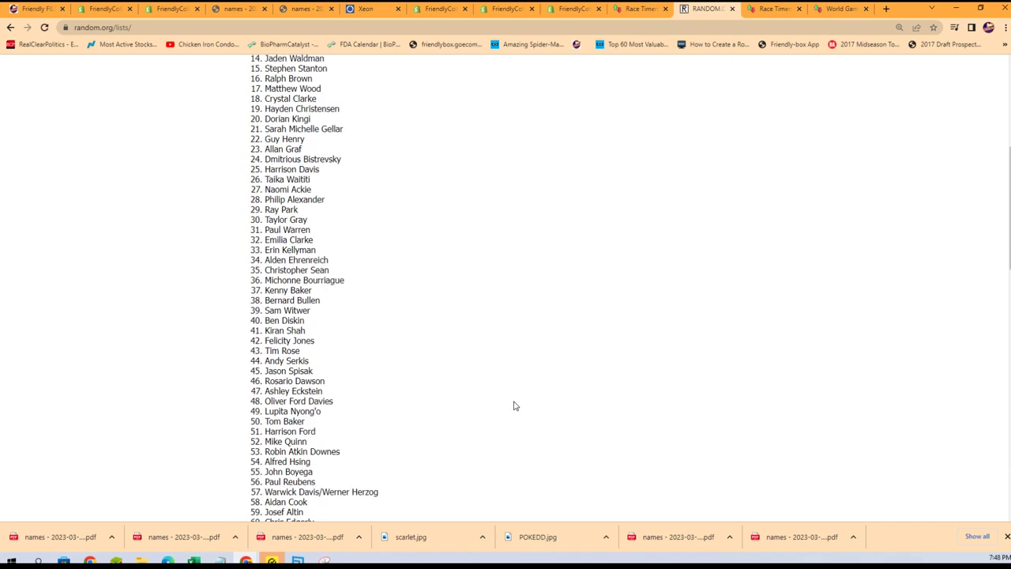
scroll(413, 425, down, 3)
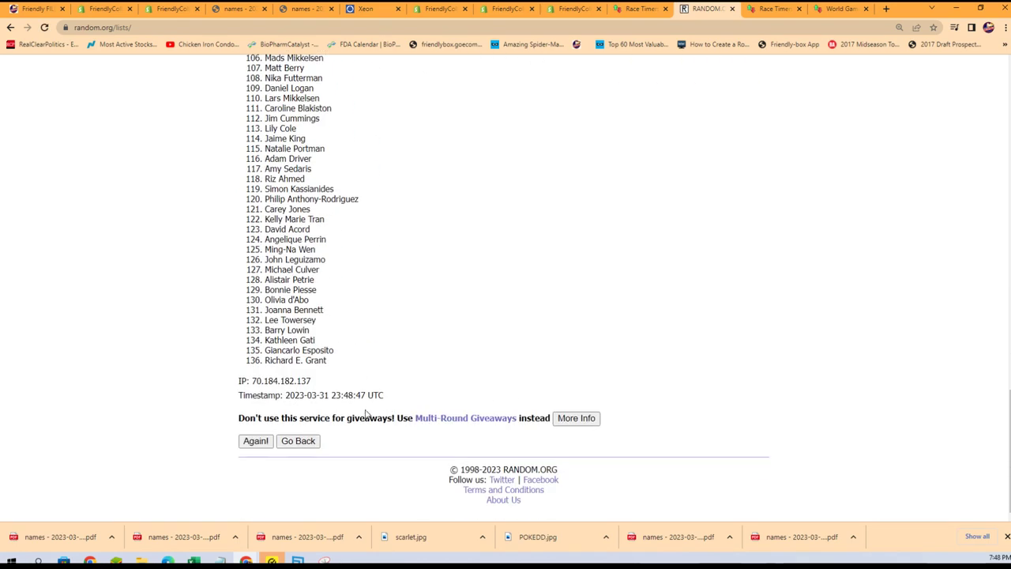
click(255, 441)
scroll(229, 430, down, 15)
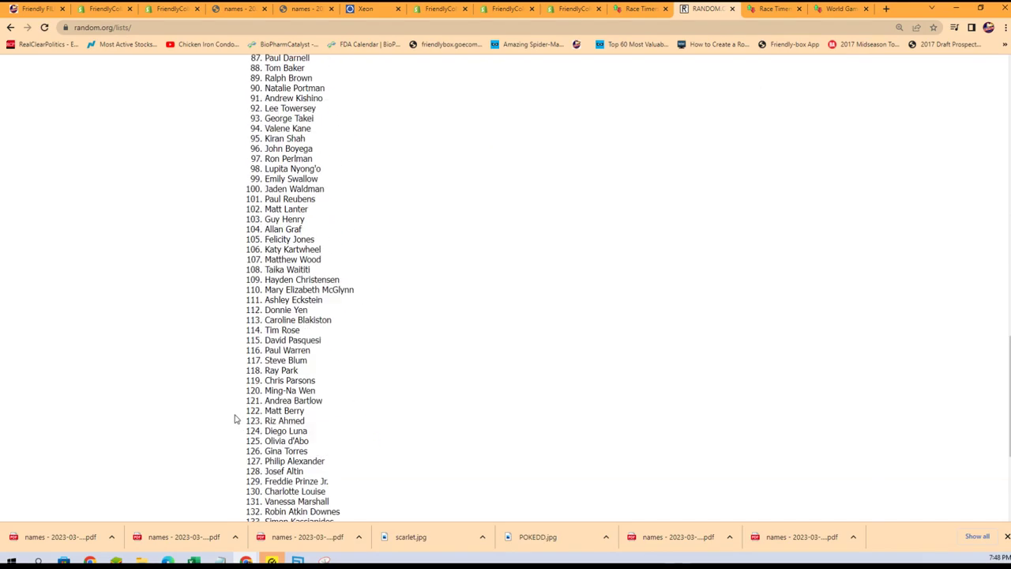
click(254, 441)
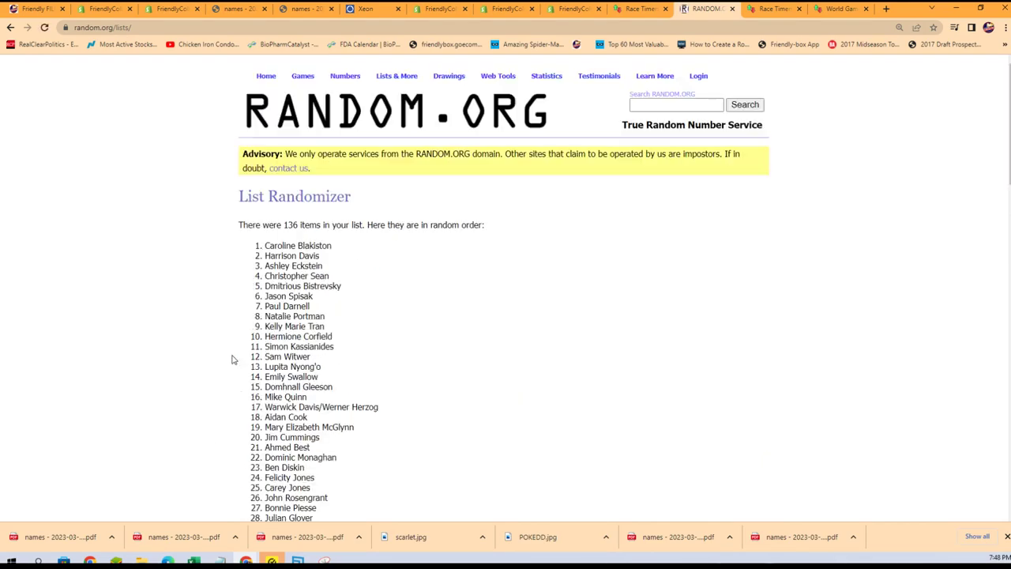
scroll(237, 395, down, 15)
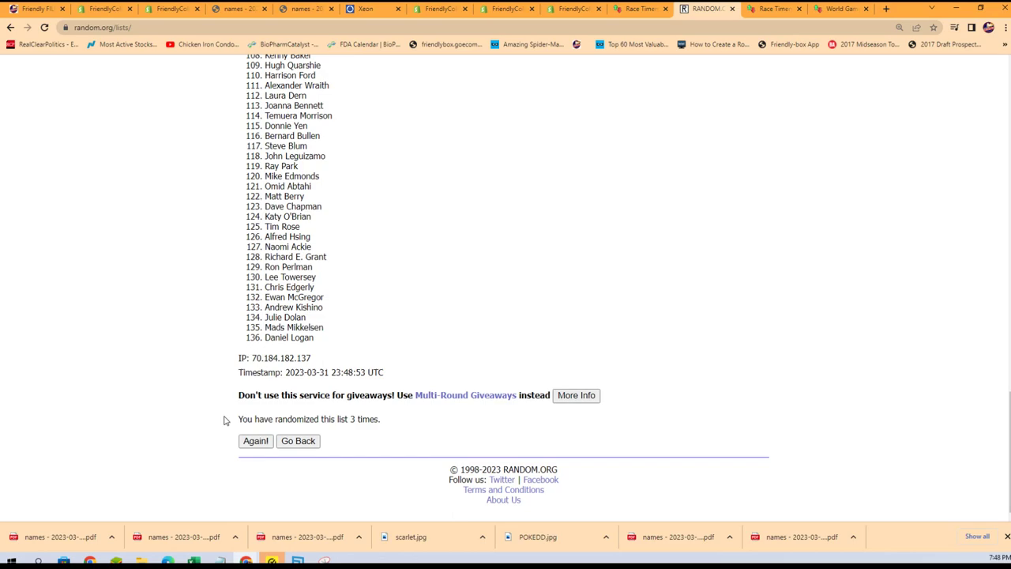
click(254, 441)
scroll(237, 419, down, 15)
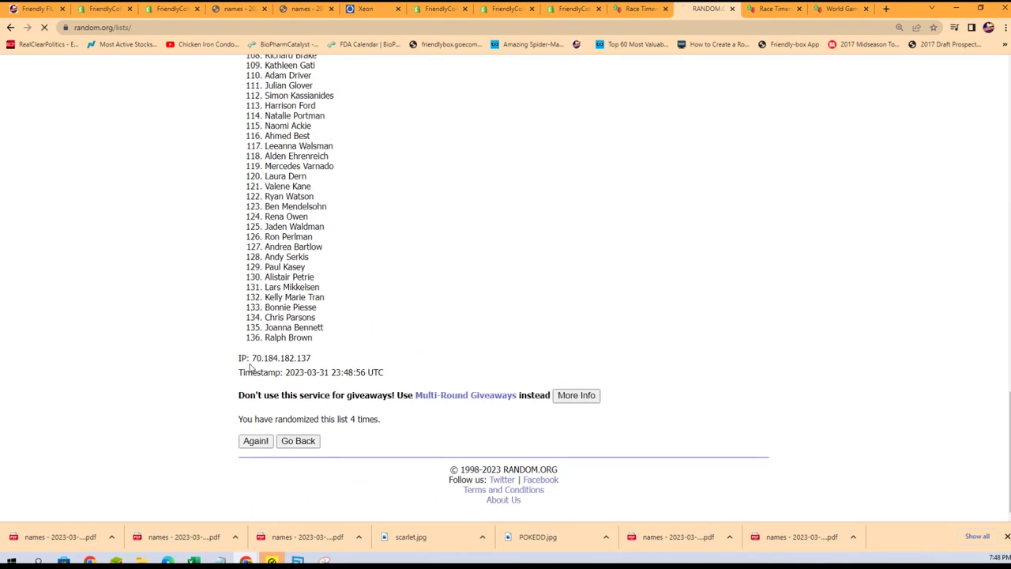
scroll(316, 395, down, 15)
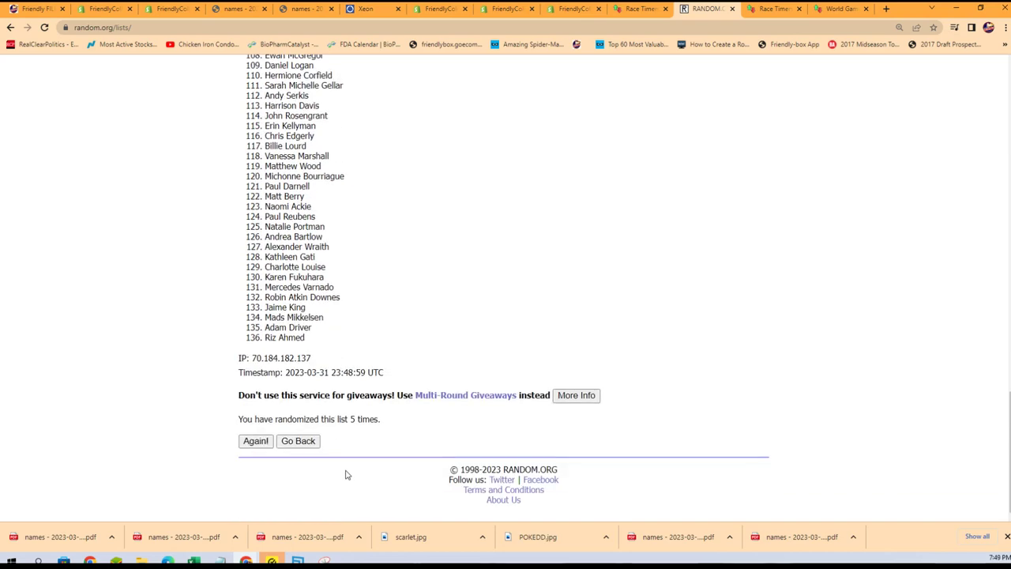
click(253, 442)
scroll(344, 438, down, 15)
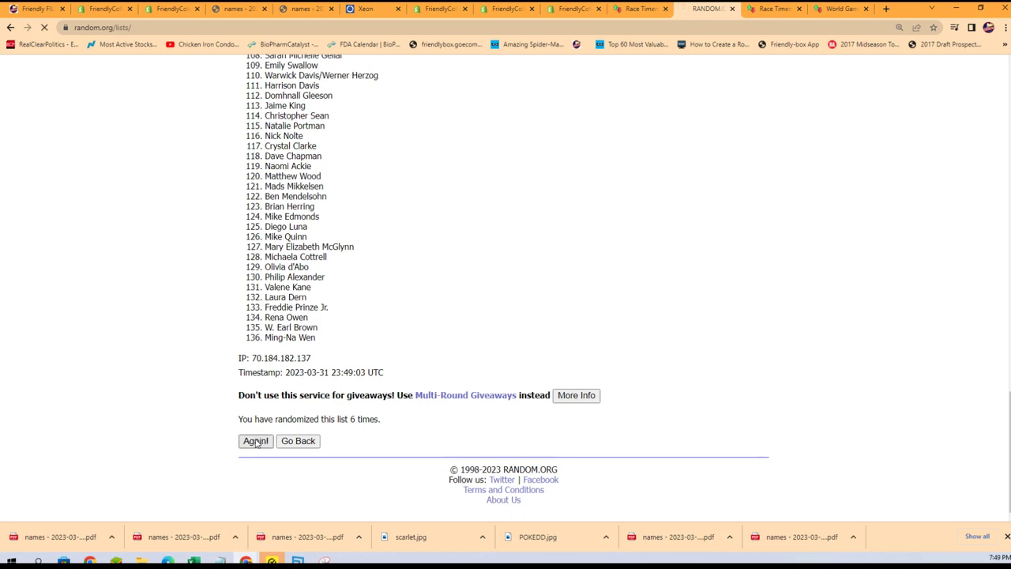
Copy all 136 actor names from the seventh randomized result
scroll(371, 332, down, 1)
drag(261, 196, 342, 353)
click(275, 198)
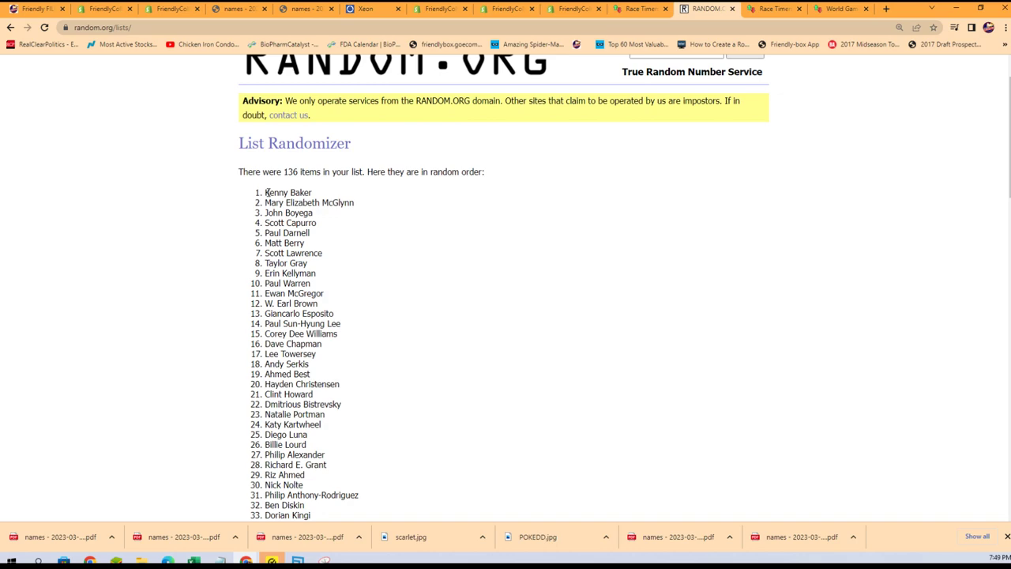
drag(266, 192, 326, 339)
right_click(309, 295)
click(337, 304)
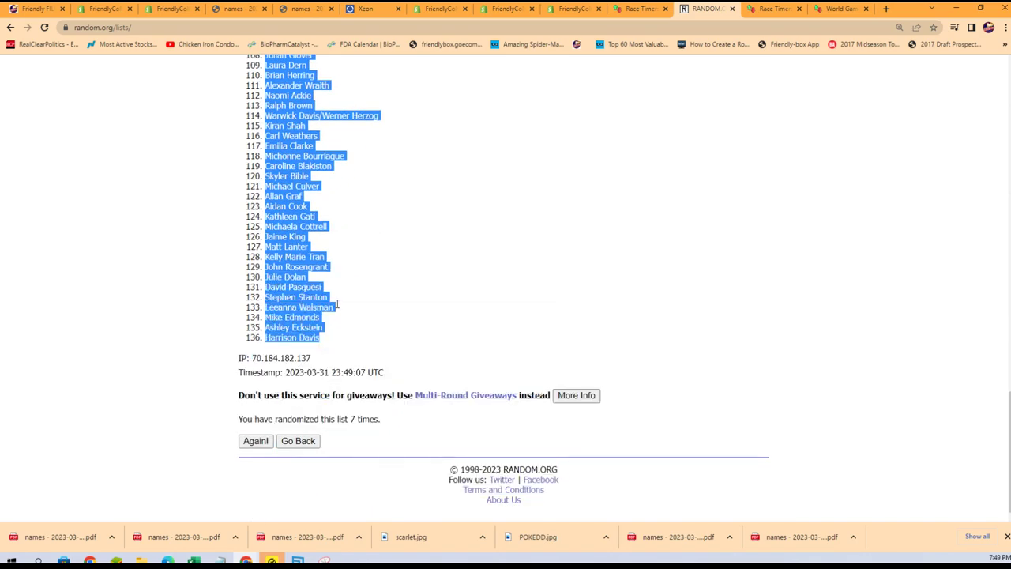
scroll(395, 412, up, 15)
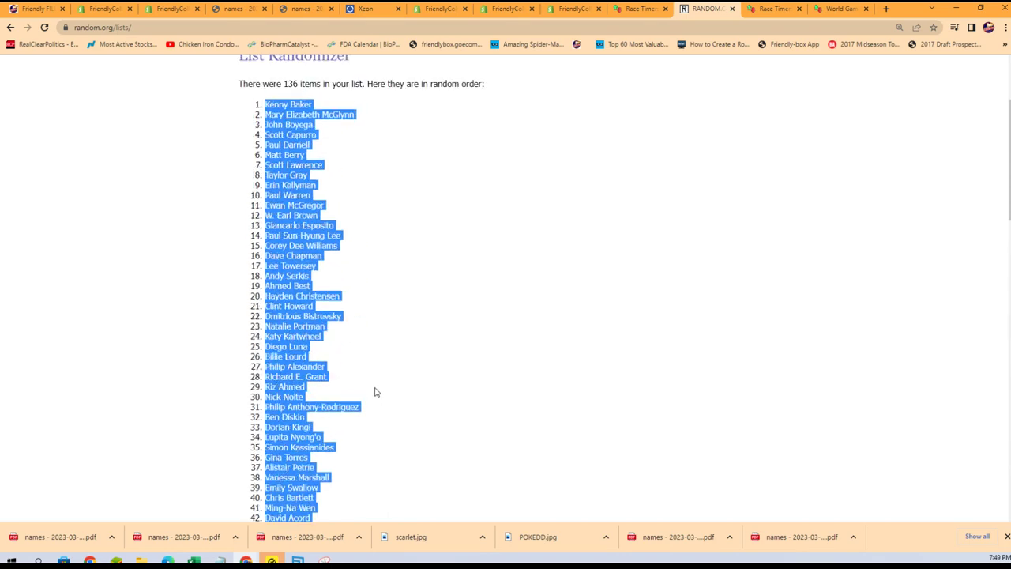
scroll(374, 392, down, 2)
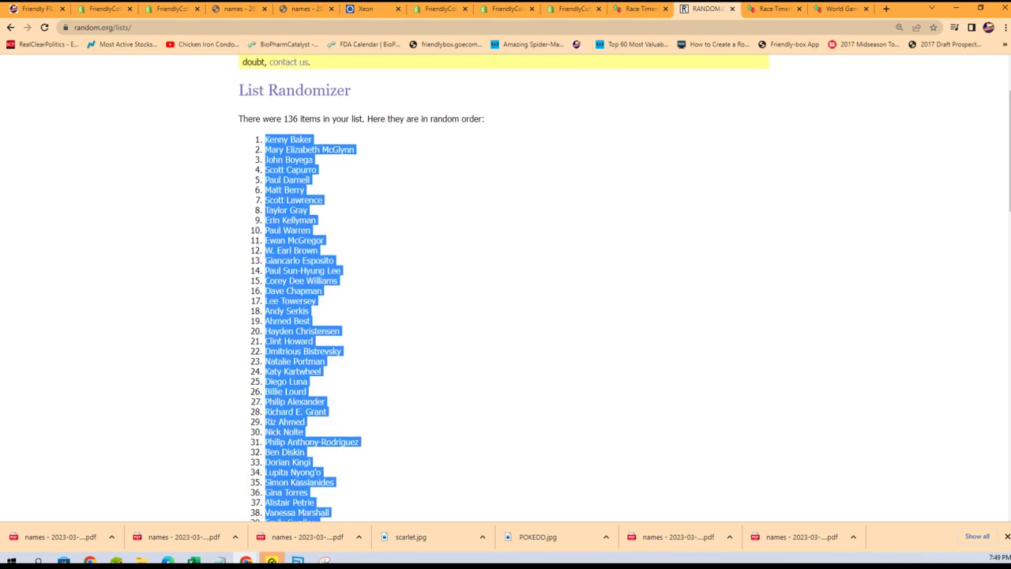
Switch to the Excel workbook and paste the copied actor names as plain text into column B, starting at B1
key(alt+Tab)
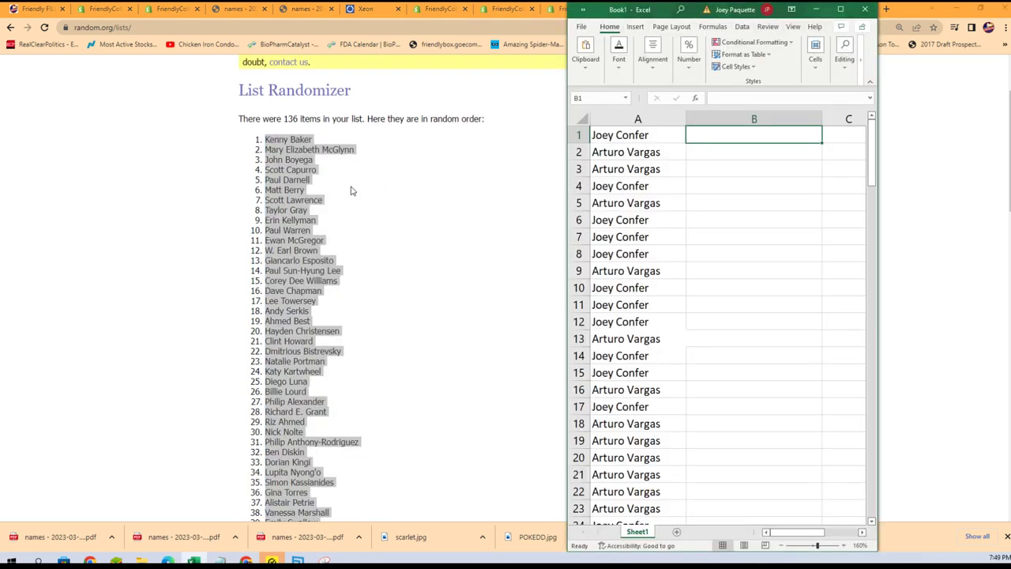
click(692, 191)
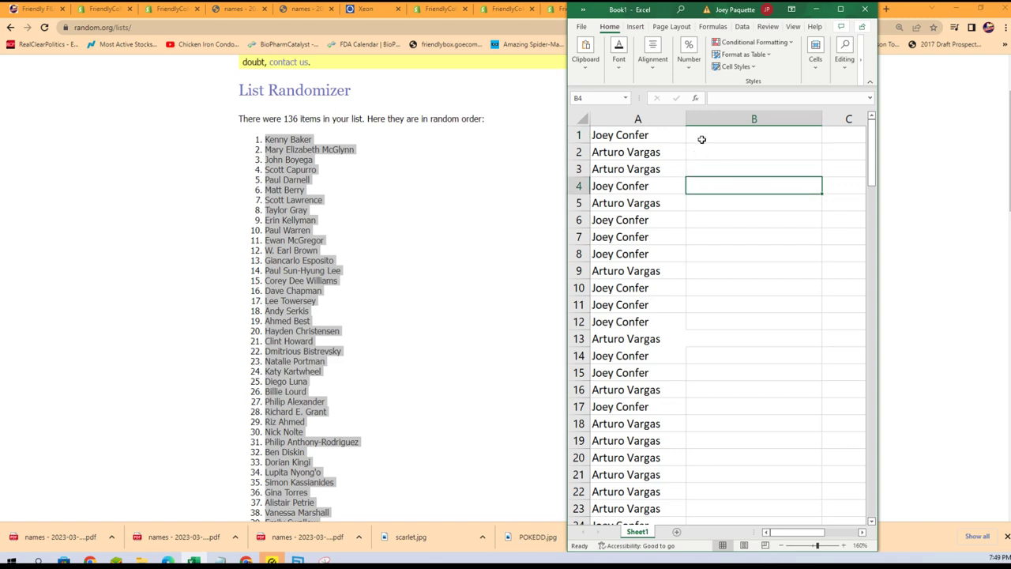
click(701, 139)
right_click(696, 137)
click(738, 206)
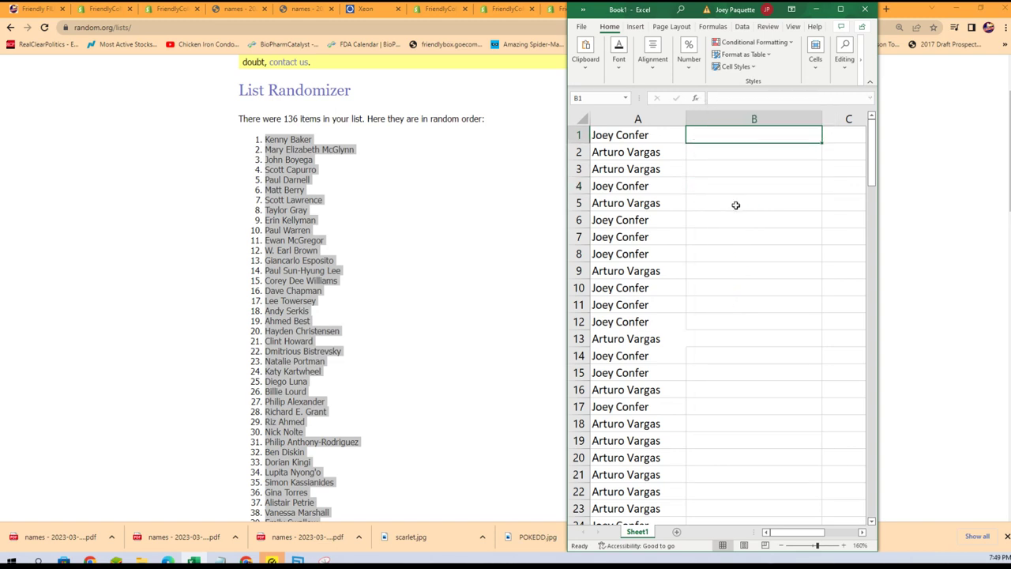
click(651, 151)
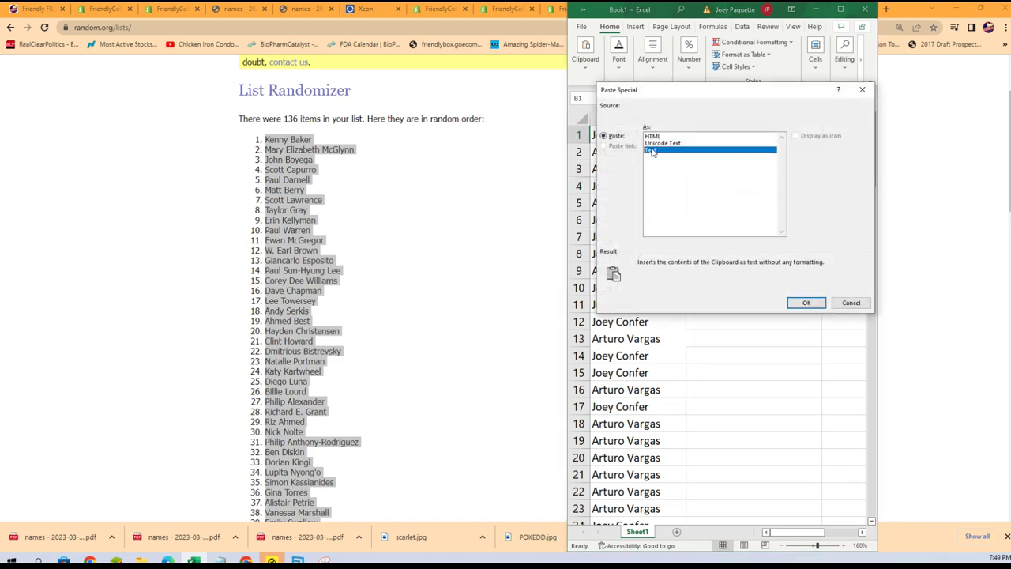
click(804, 302)
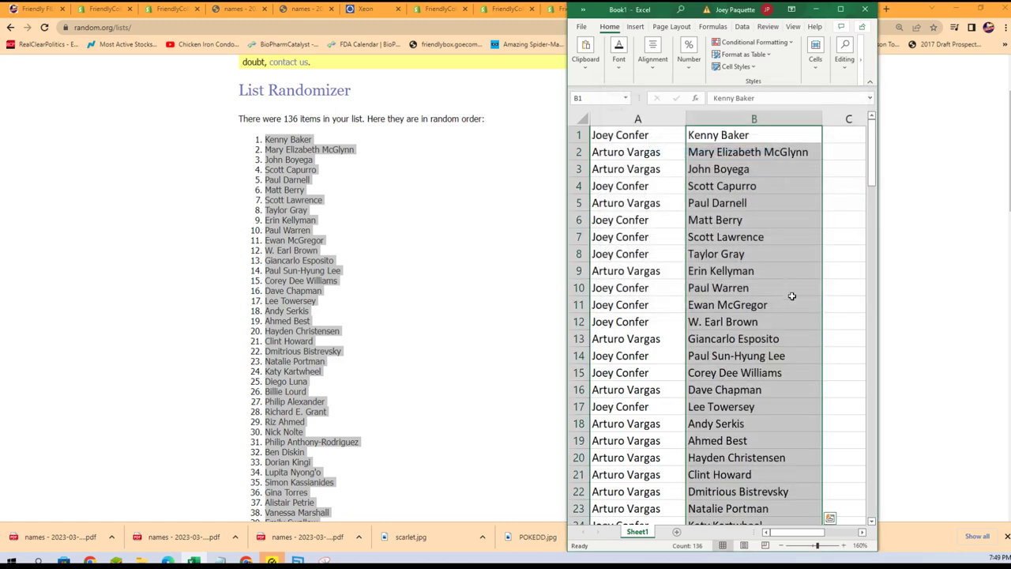
Review the participant and actor pairings in columns A and B from the first row through row 136
click(669, 171)
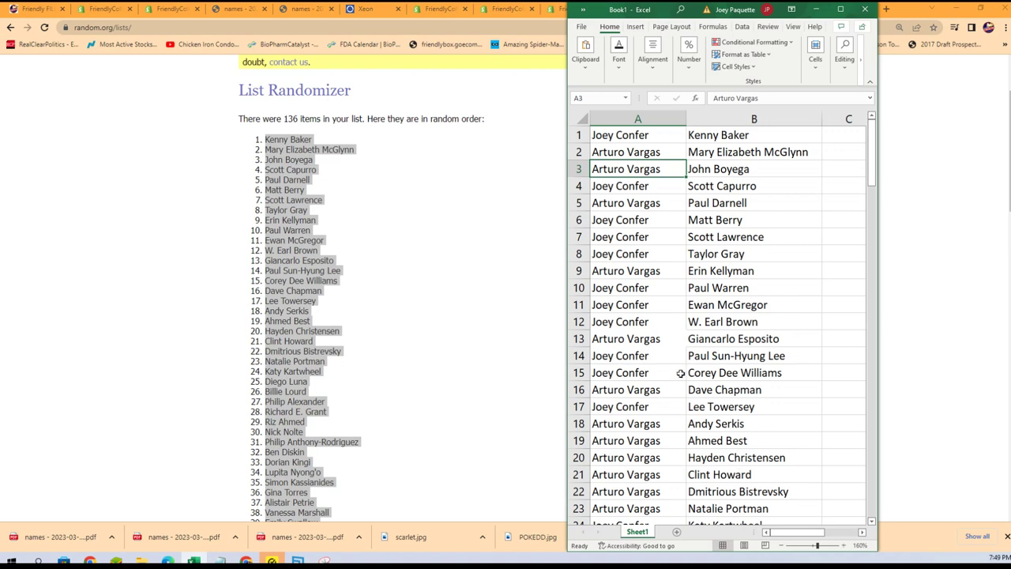
scroll(721, 374, down, 4)
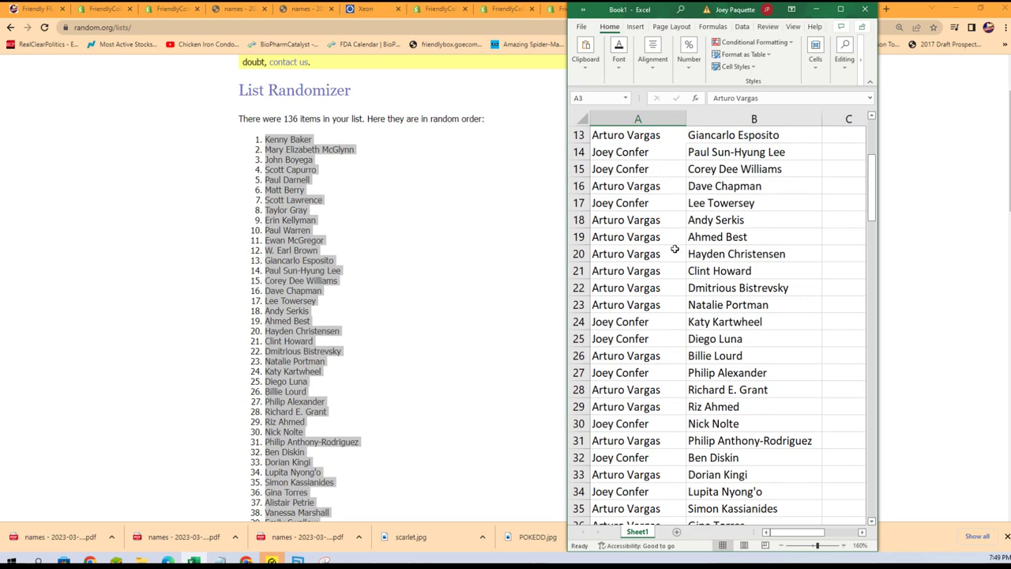
click(671, 254)
scroll(725, 345, down, 1)
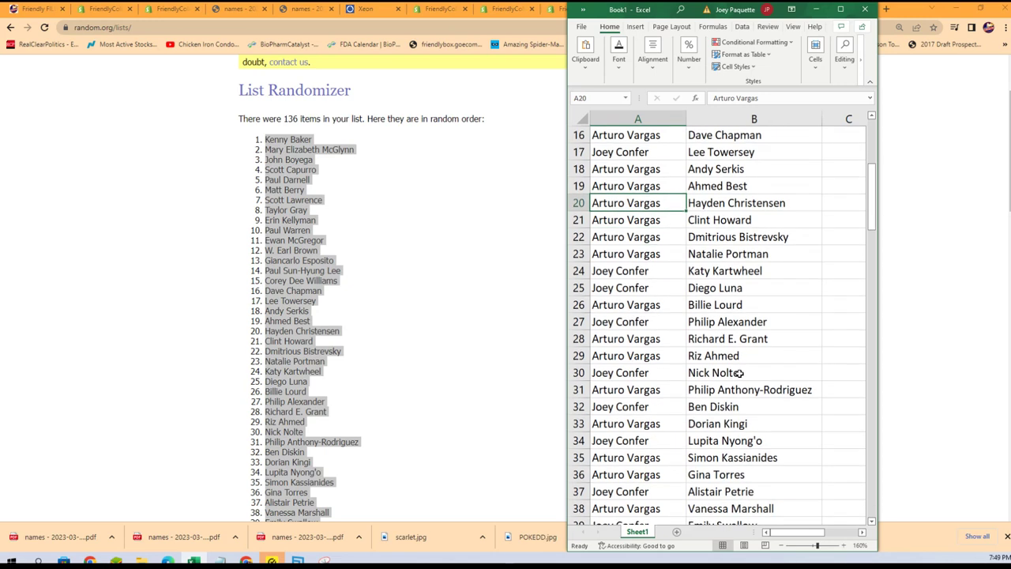
scroll(732, 390, down, 3)
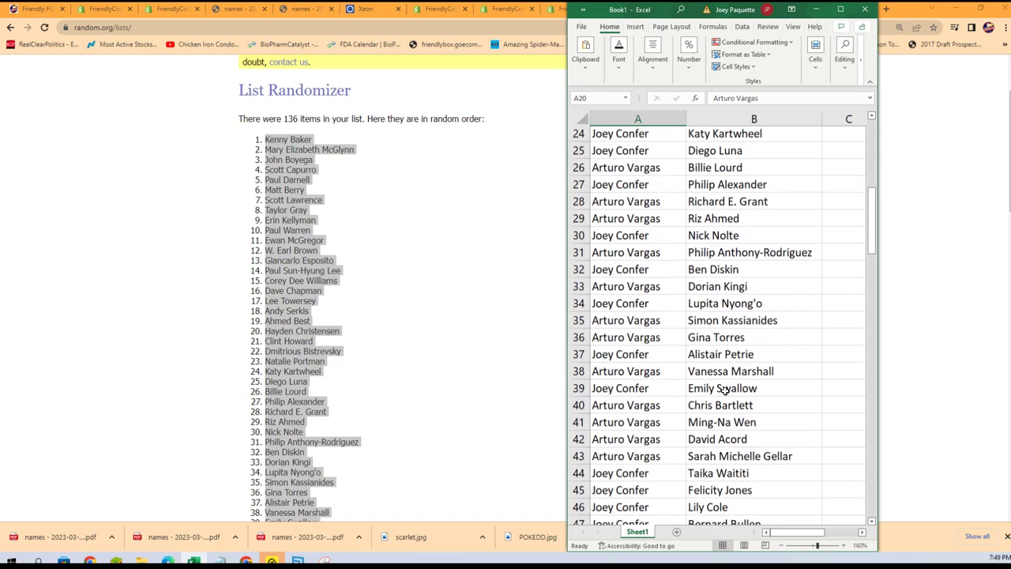
scroll(735, 403, down, 3)
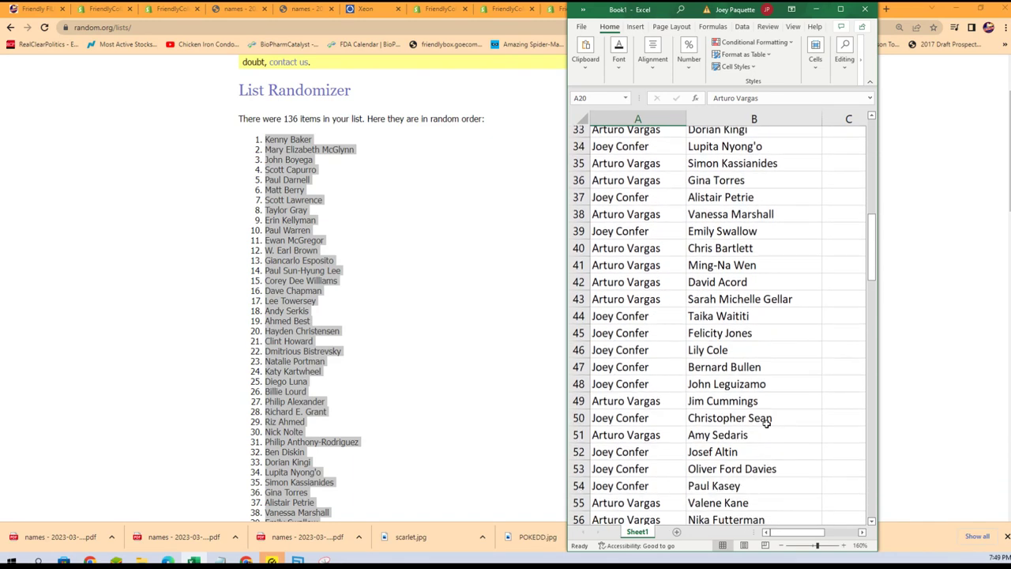
scroll(767, 422, down, 2)
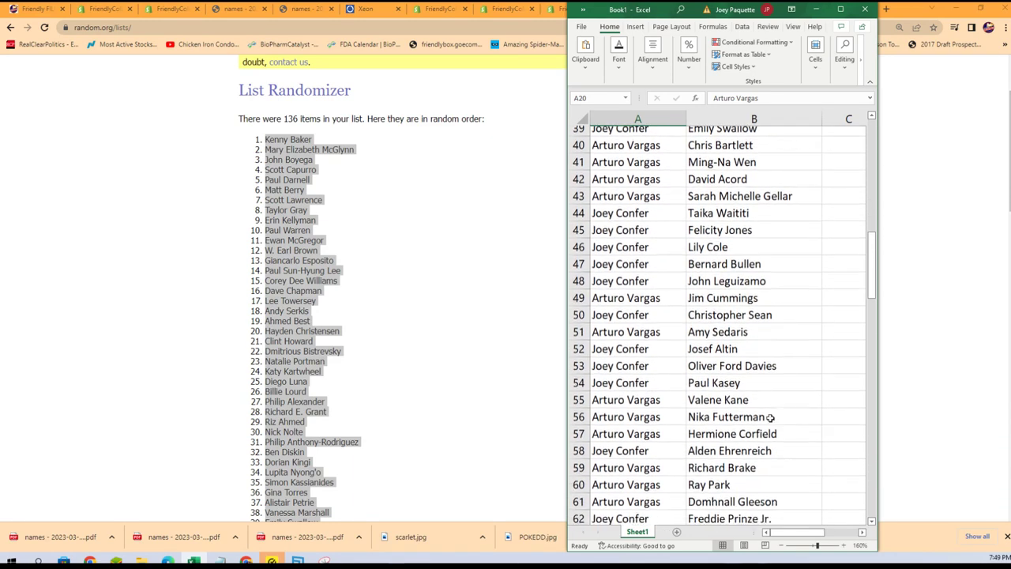
scroll(772, 419, down, 2)
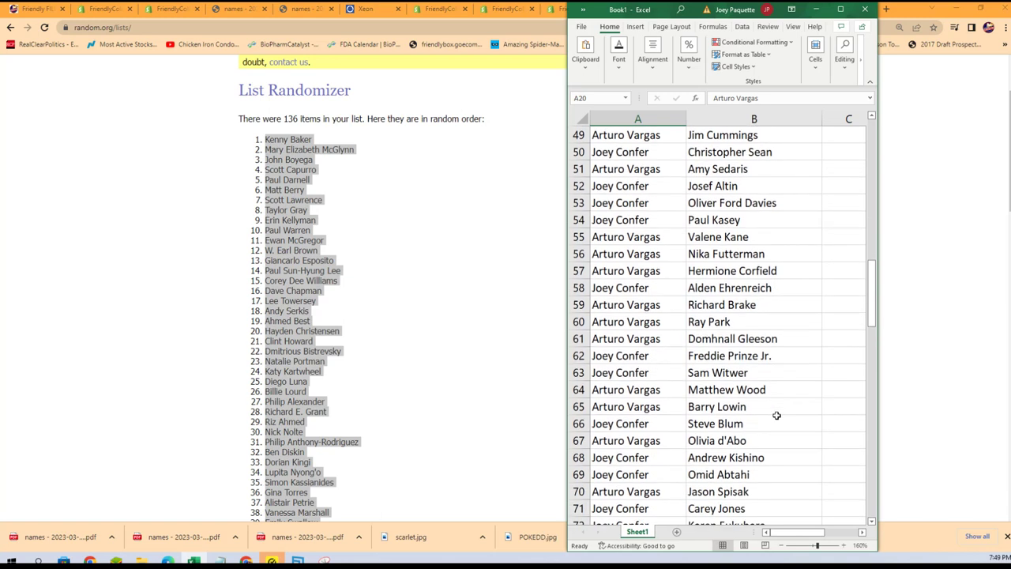
scroll(776, 415, down, 3)
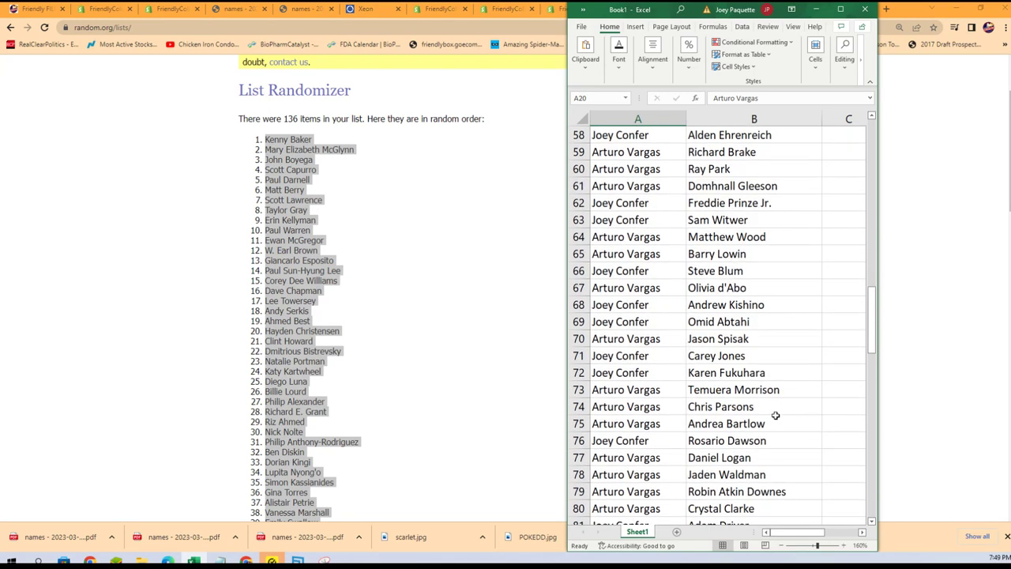
scroll(775, 415, down, 3)
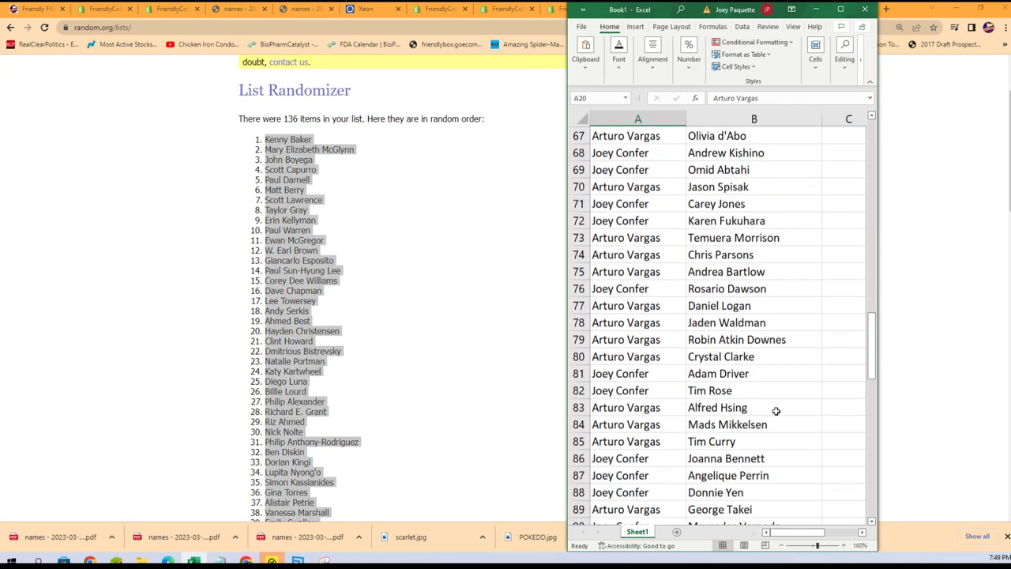
scroll(751, 348, down, 1)
click(666, 323)
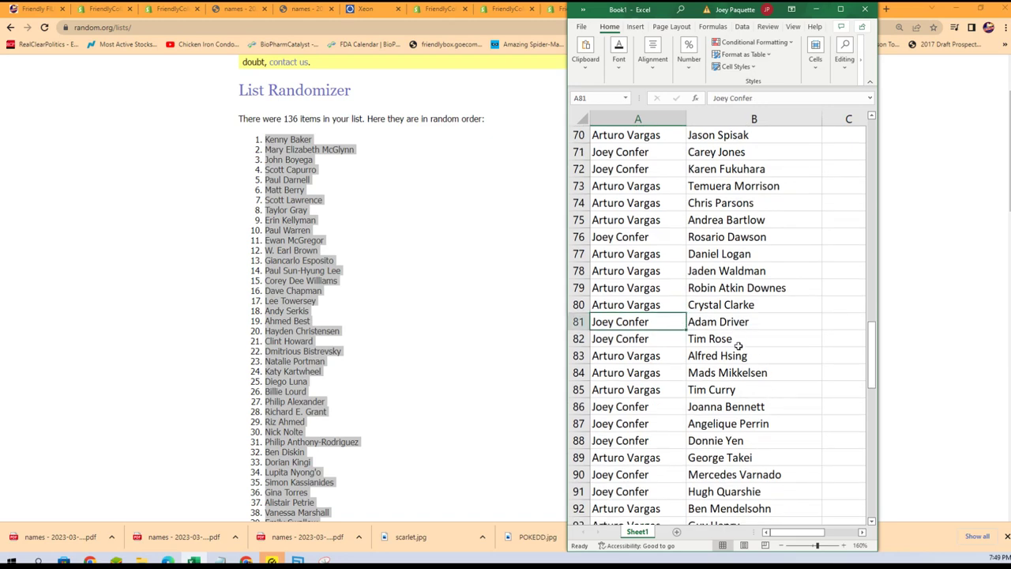
scroll(760, 377, down, 2)
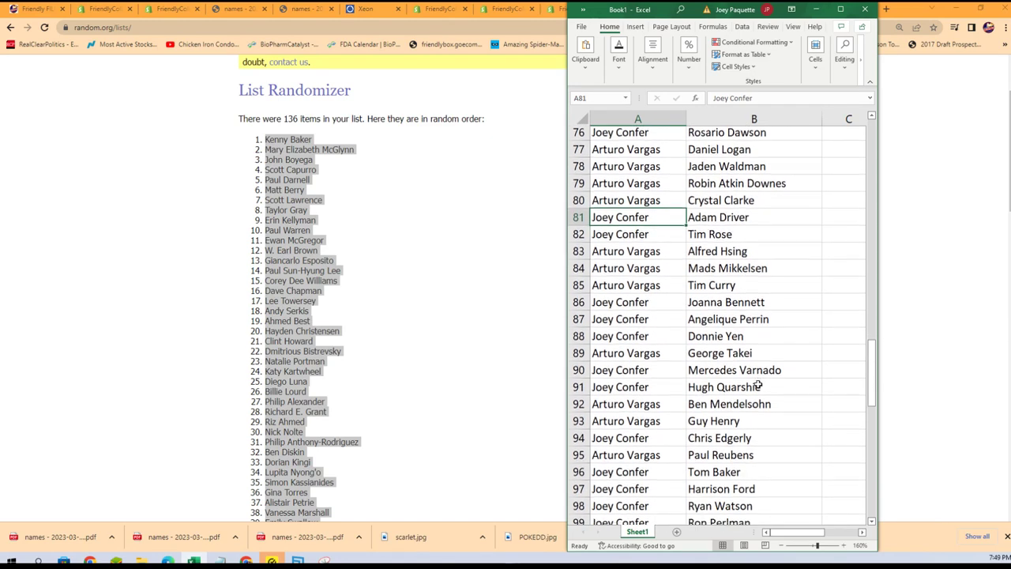
scroll(758, 379, down, 1)
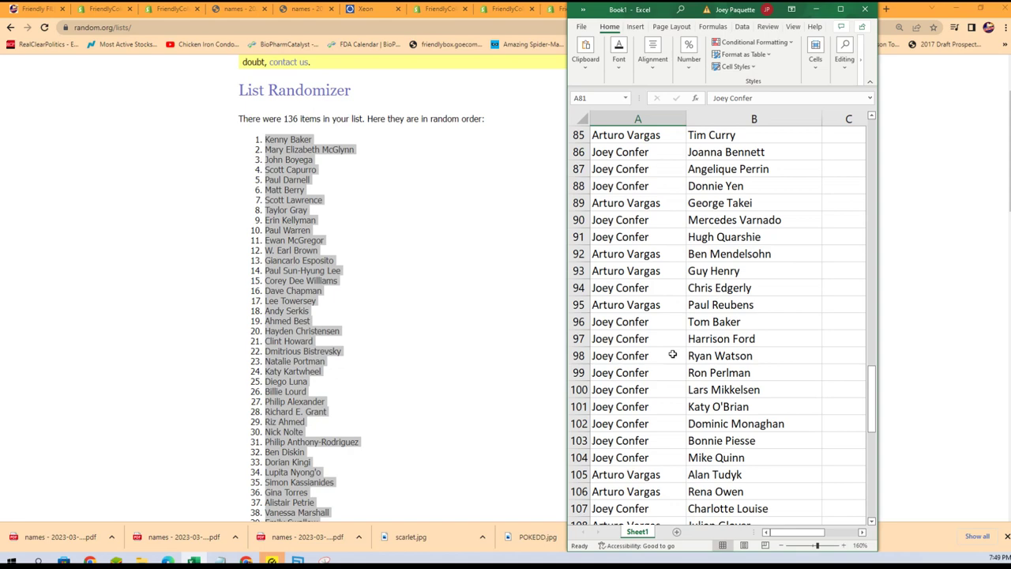
click(668, 338)
scroll(765, 368, down, 1)
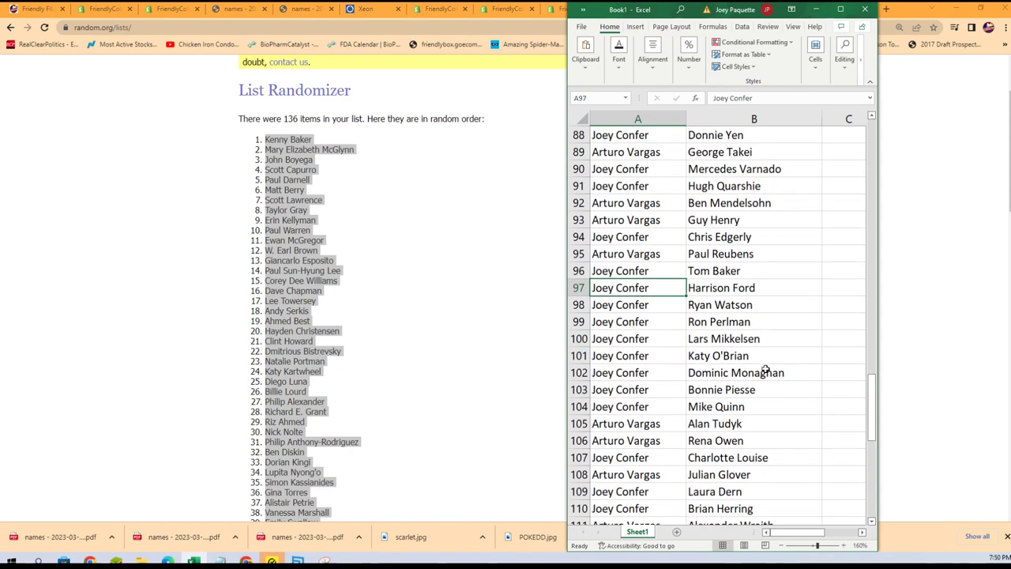
scroll(765, 371, down, 3)
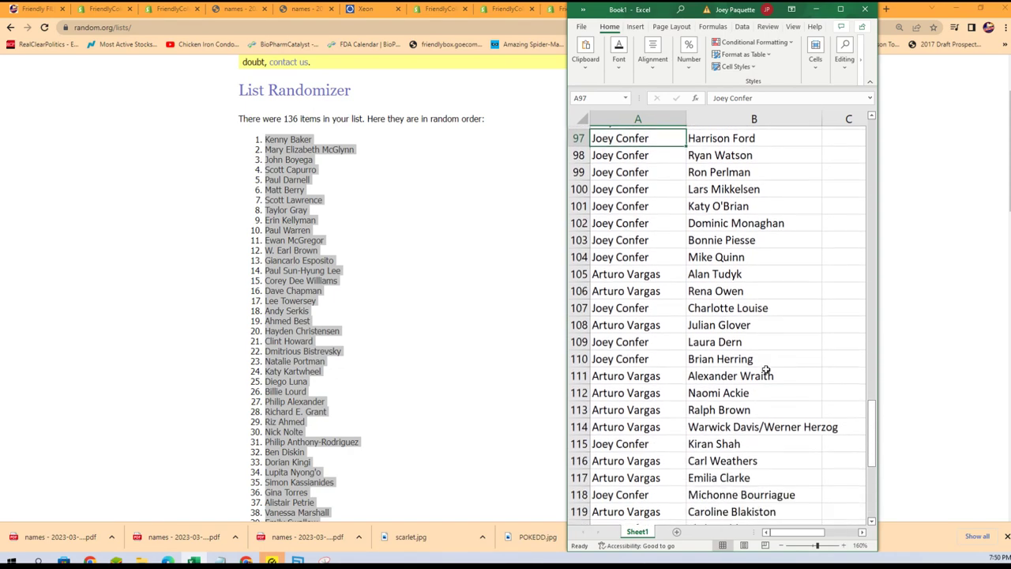
scroll(766, 371, down, 3)
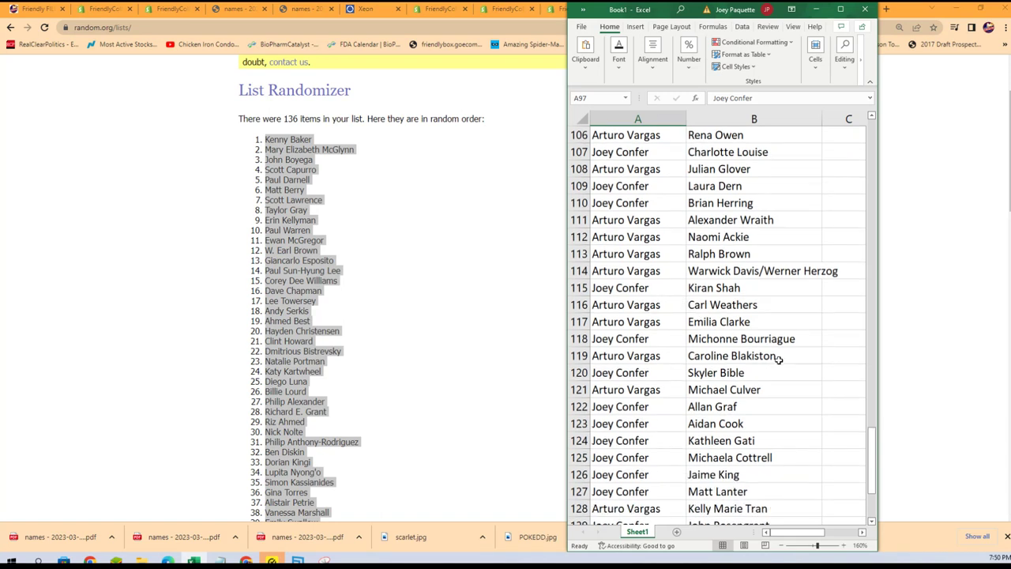
click(670, 321)
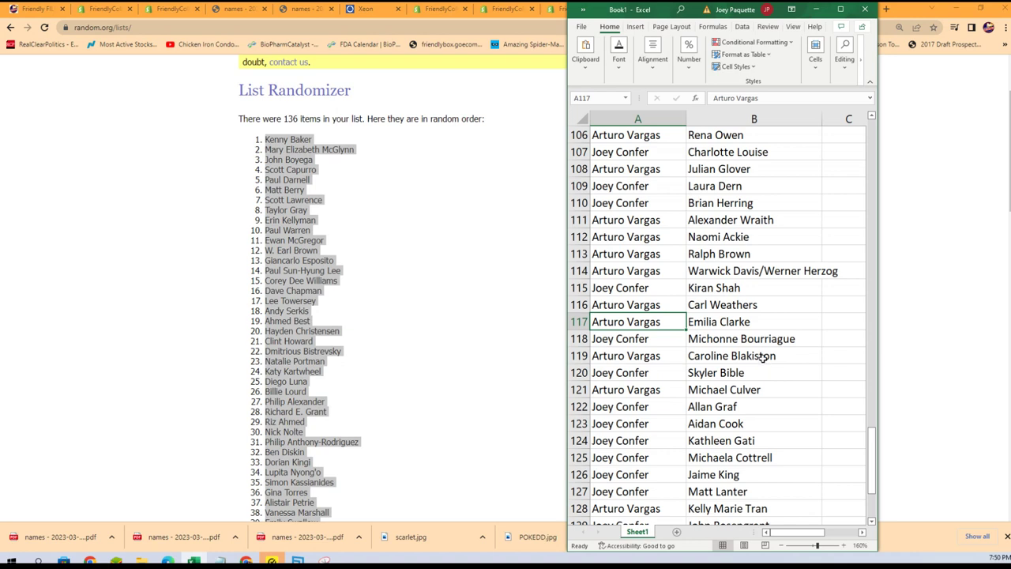
scroll(763, 357, down, 3)
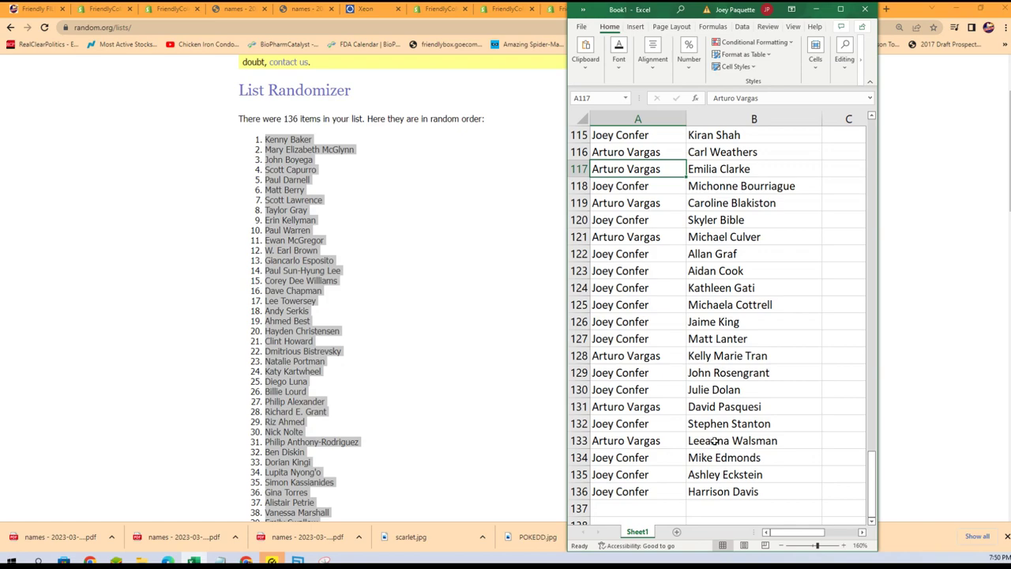
scroll(714, 441, up, 20)
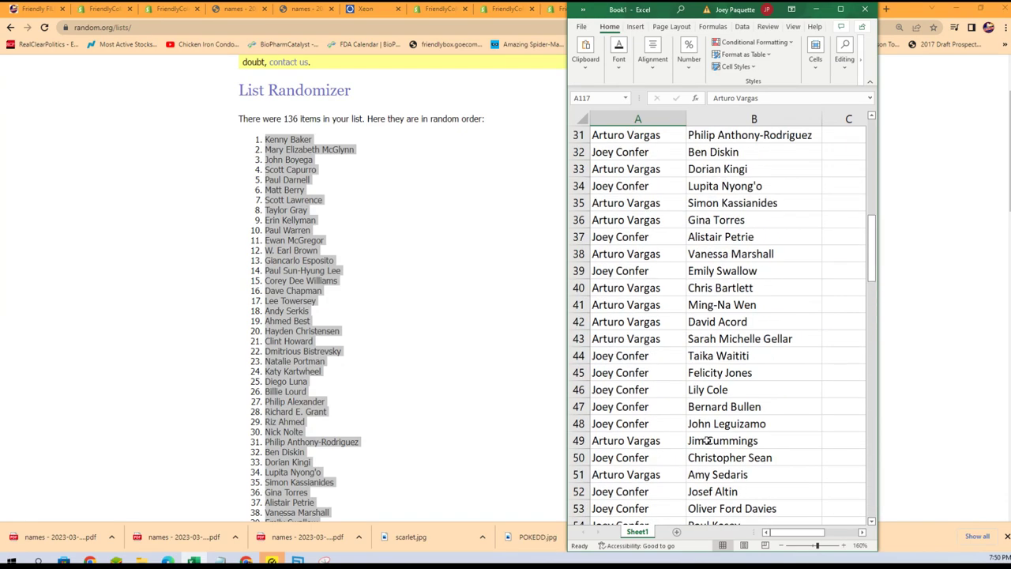
scroll(708, 440, up, 10)
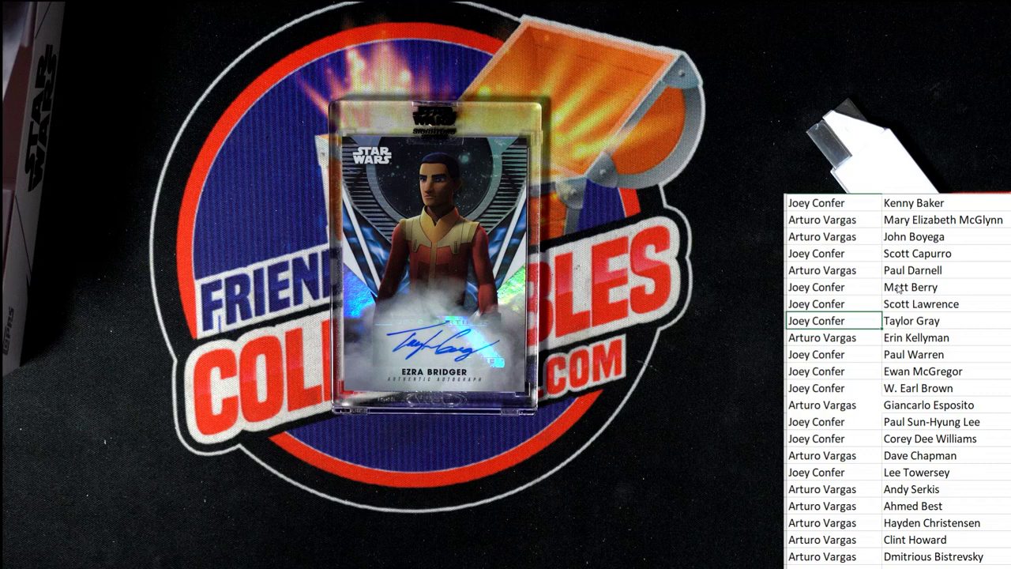
key(F4)
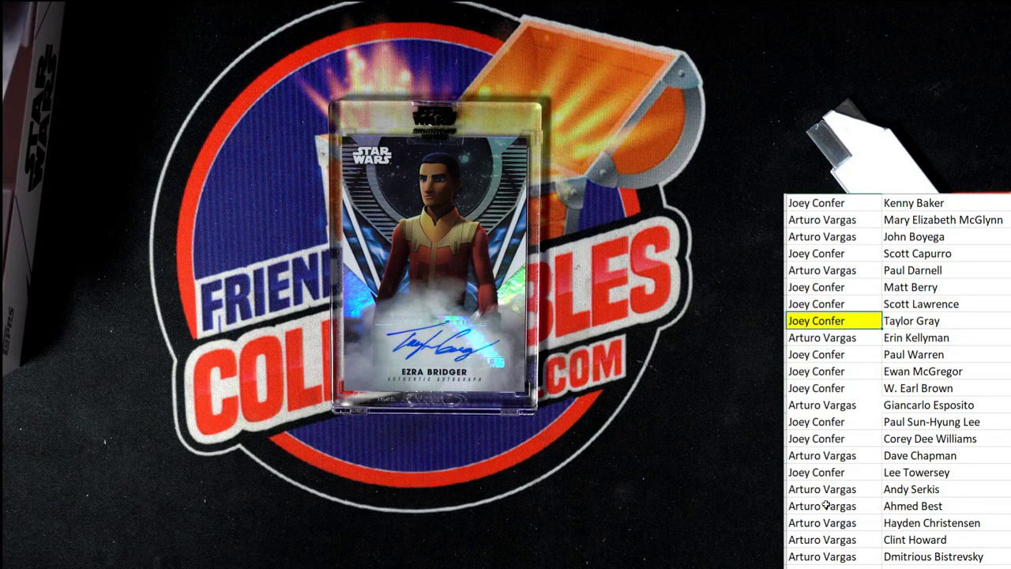